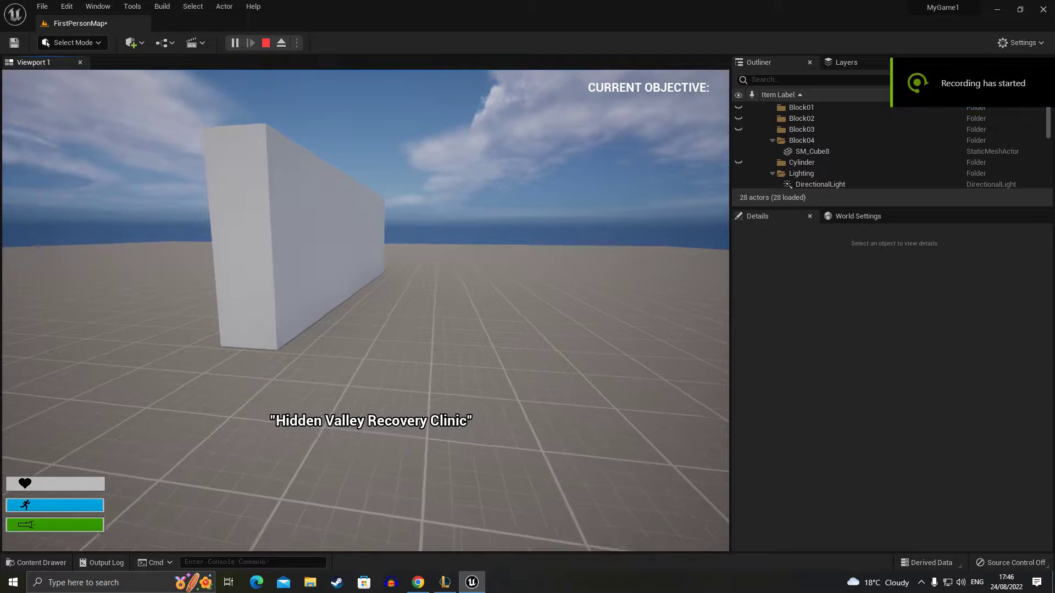
pyautogui.press('w')
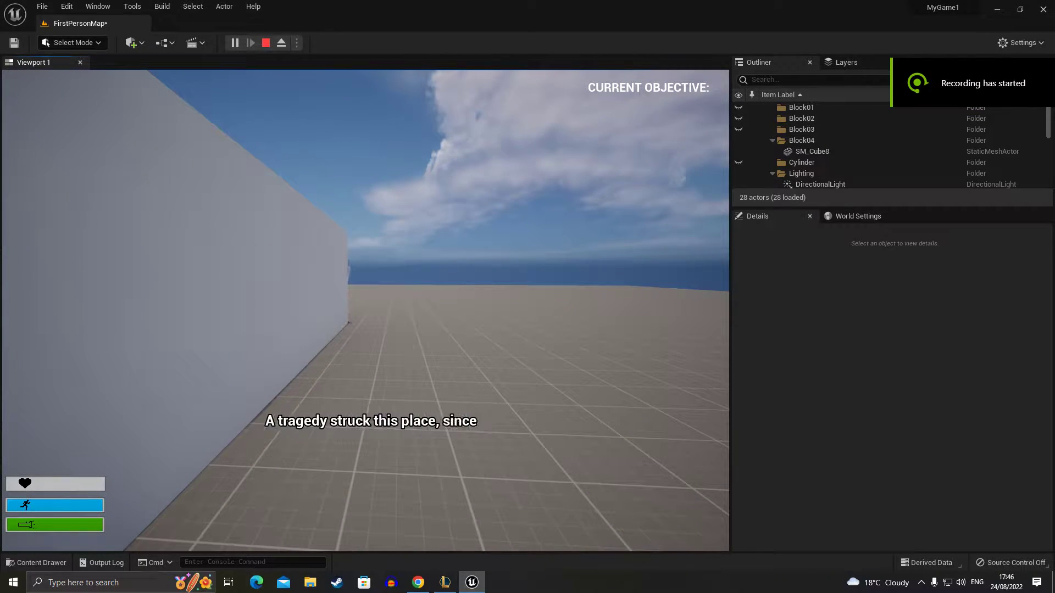
# Step: Walk along the wall in Play mode, sprinting part of the way and looking around its end
pyautogui.press('w')
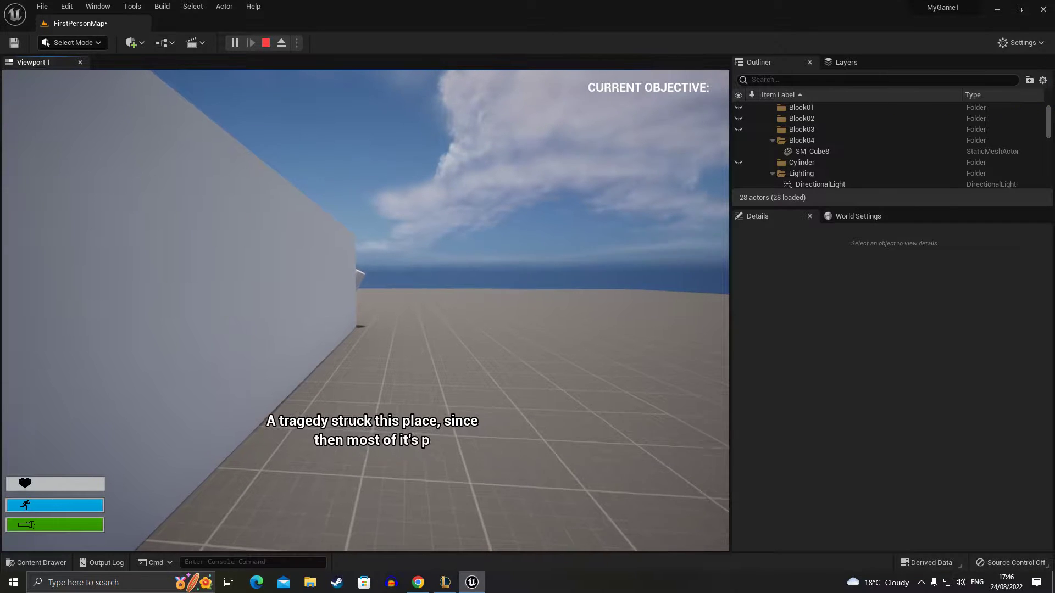
pyautogui.hotkey('shift', 'w')
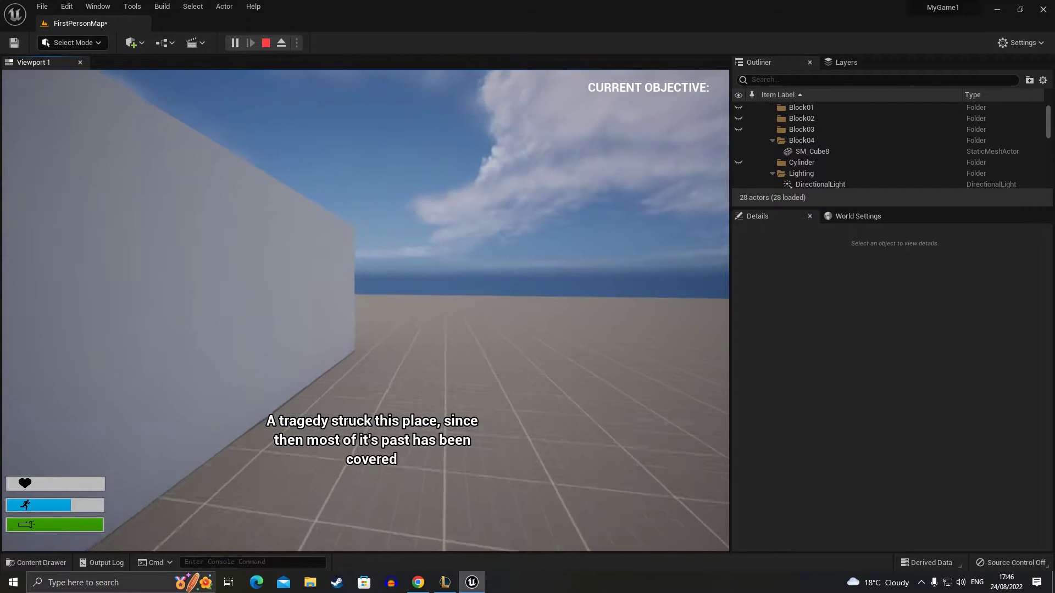
pyautogui.press('w')
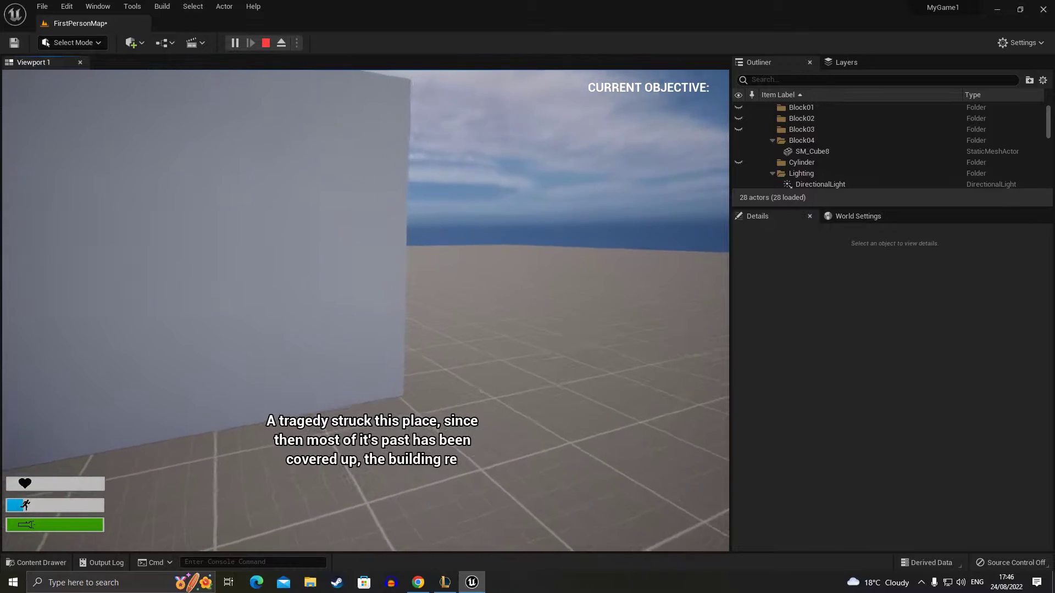
pyautogui.press('w')
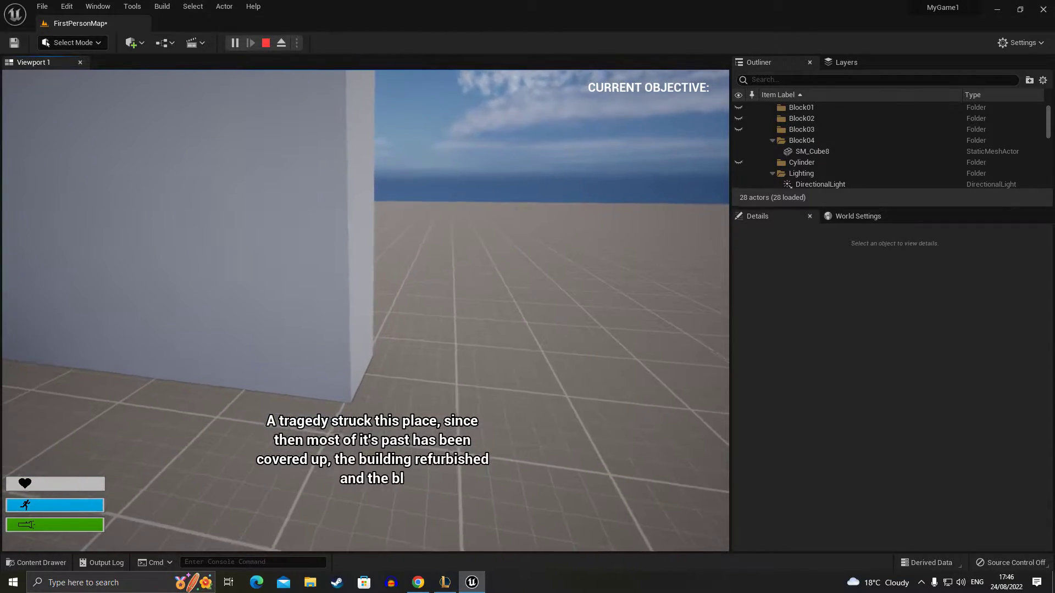
pyautogui.press('w')
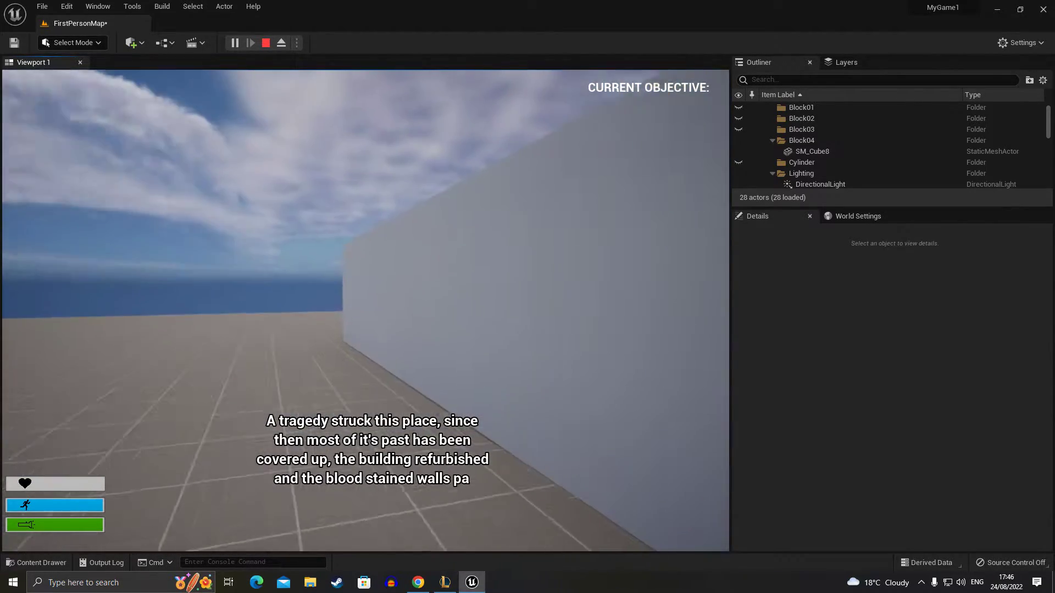
# Step: Stop the play session and duplicate the white wall as Cube2 beside the original
pyautogui.press('Escape')
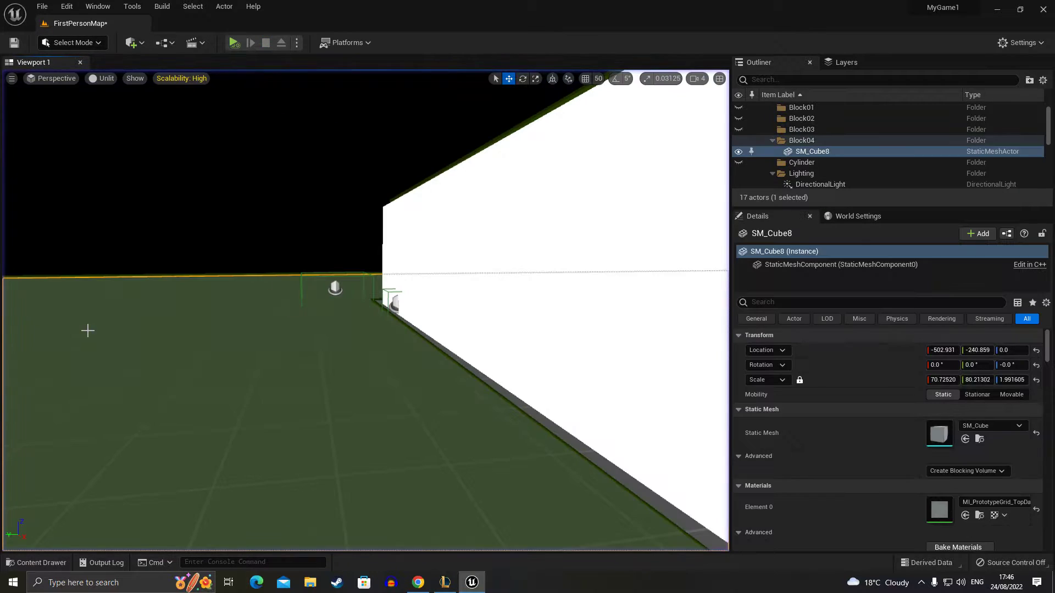
pyautogui.moveTo(239, 323); pyautogui.dragTo(239, 324)
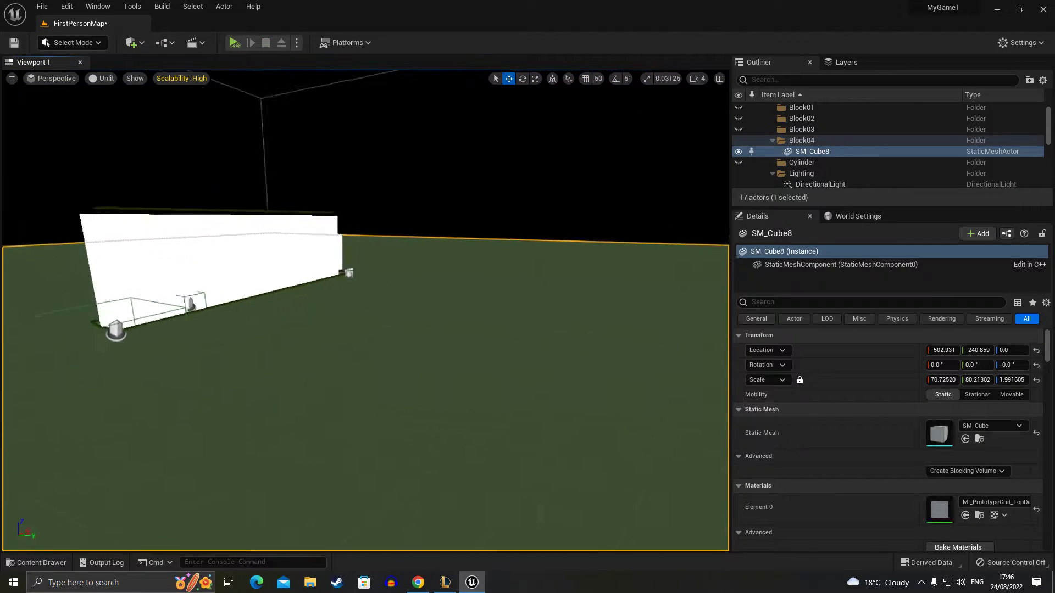
pyautogui.click(246, 316)
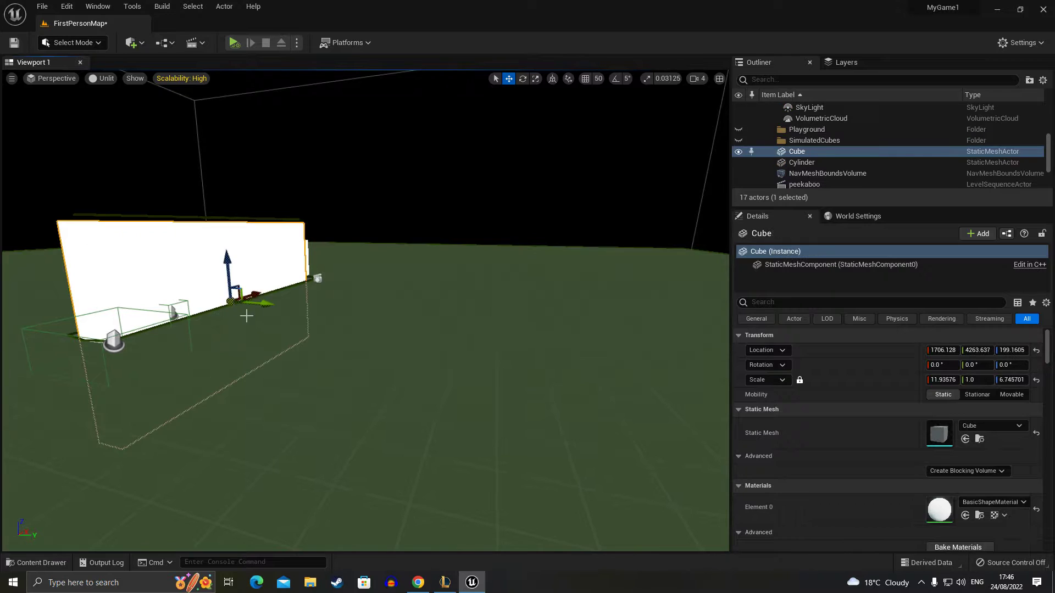
pyautogui.keyDown('alt'); pyautogui.moveTo(265, 305); pyautogui.dragTo(330, 323); pyautogui.keyUp('alt')
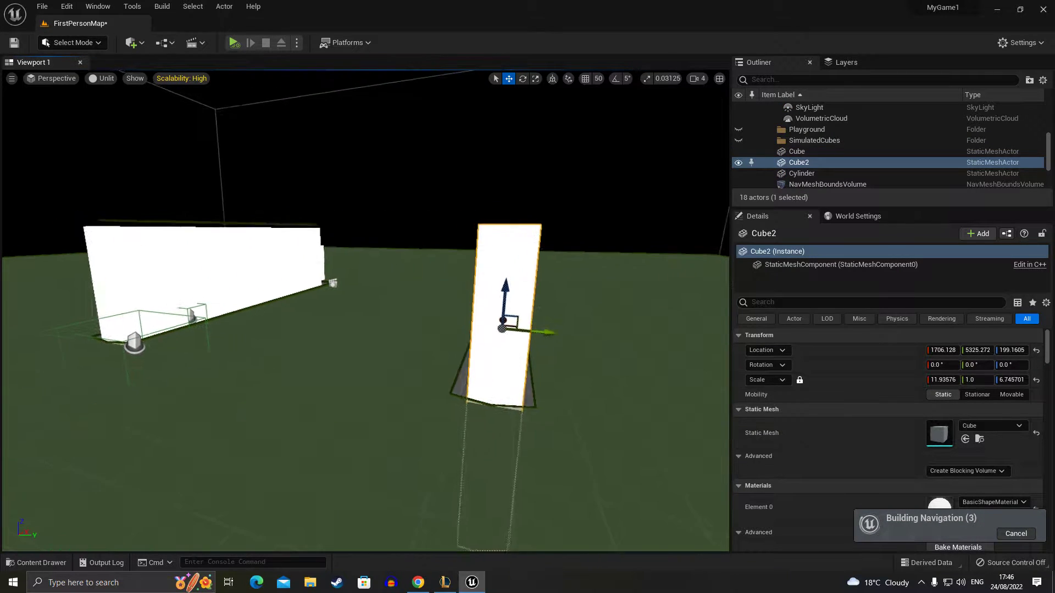
# Step: Duplicate the small cylinder as Cylinder2 and a trigger box as TriggerBox3
pyautogui.click(300, 274)
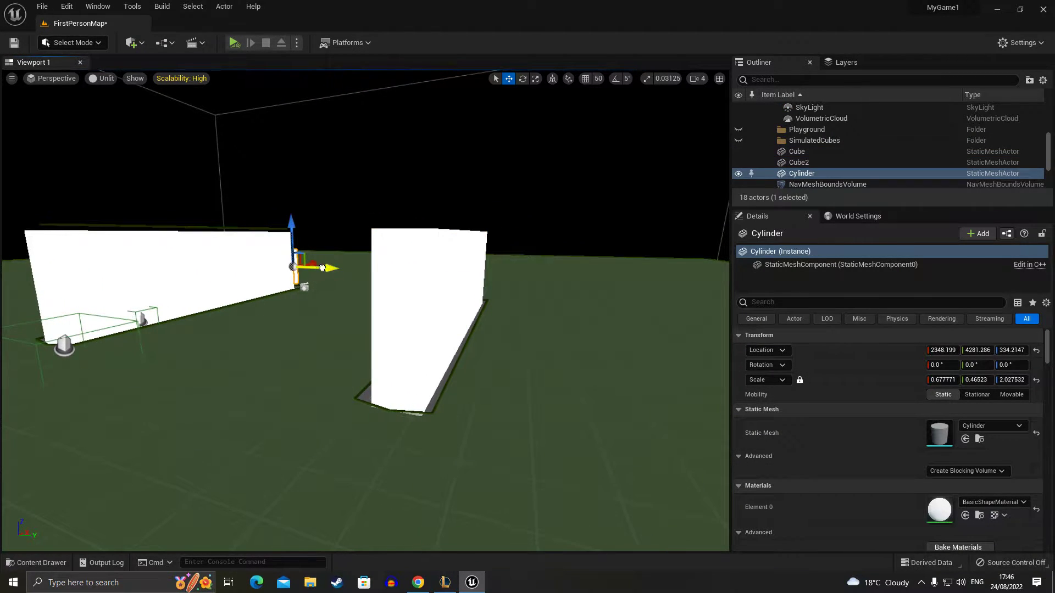
pyautogui.moveTo(323, 268)
pyautogui.keyDown('alt'); pyautogui.mouseDown()
pyautogui.moveTo(522, 307)
pyautogui.moveTo(384, 333)
pyautogui.moveTo(285, 330)
pyautogui.mouseUp(); pyautogui.keyUp('alt')
pyautogui.press('f')
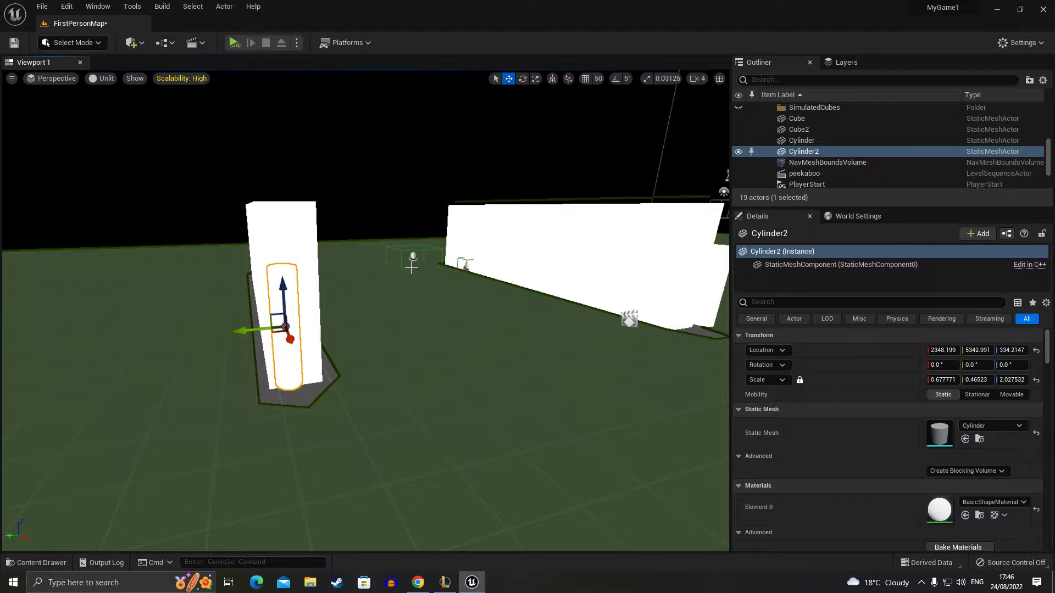
pyautogui.click(413, 257)
pyautogui.moveTo(398, 237)
pyautogui.keyDown('alt'); pyautogui.mouseDown()
pyautogui.moveTo(207, 263)
pyautogui.moveTo(232, 296)
pyautogui.moveTo(659, 236)
pyautogui.mouseUp(); pyautogui.keyUp('alt')
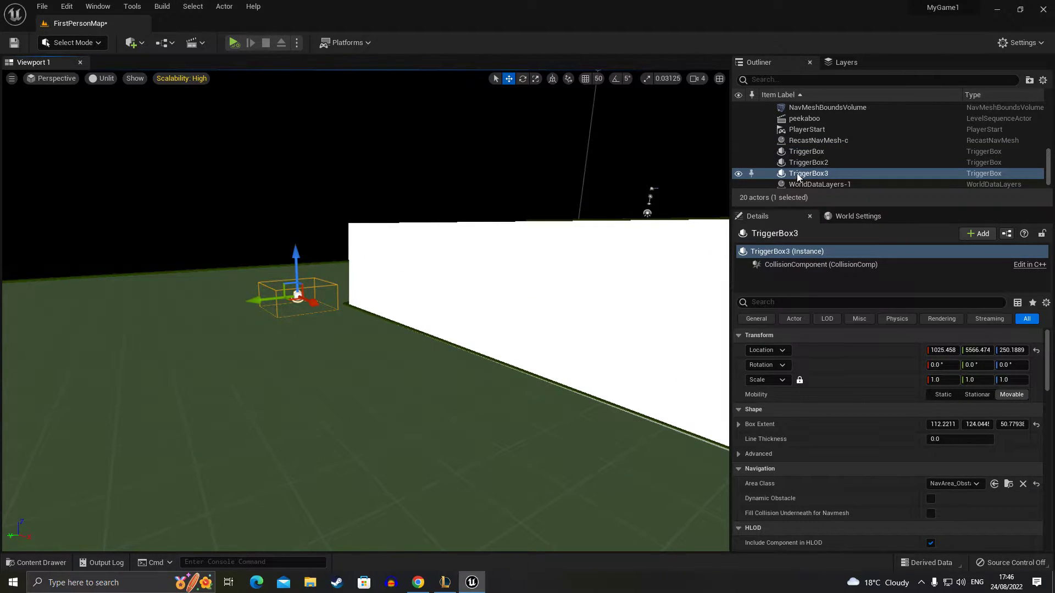
# Step: Rename TriggerBox3 to Peekaboo in the Outliner
pyautogui.click(800, 173)
pyautogui.click(810, 173)
pyautogui.write('Peekaboo')
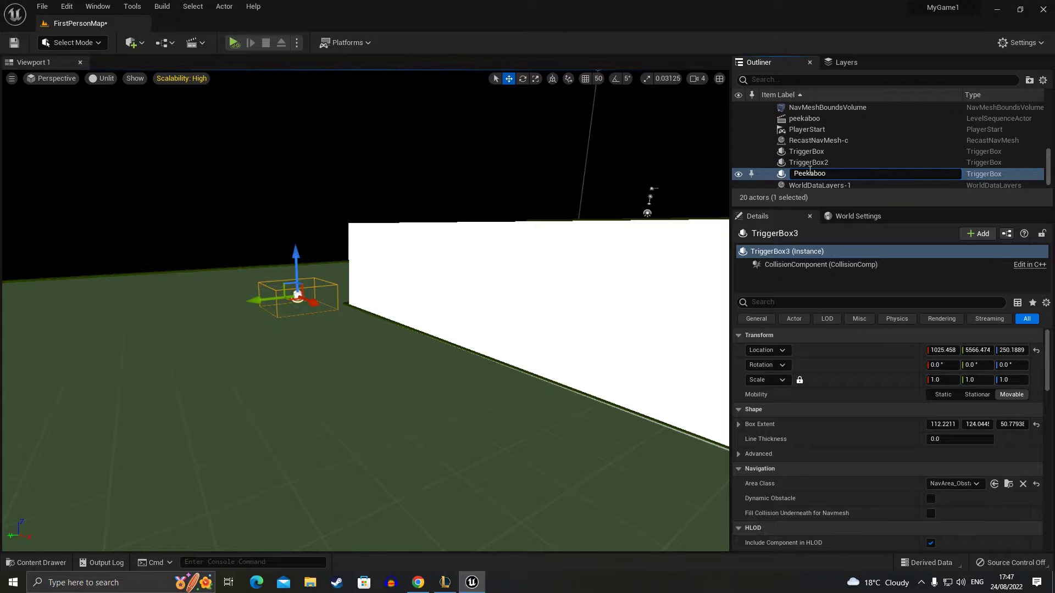
pyautogui.press('Return')
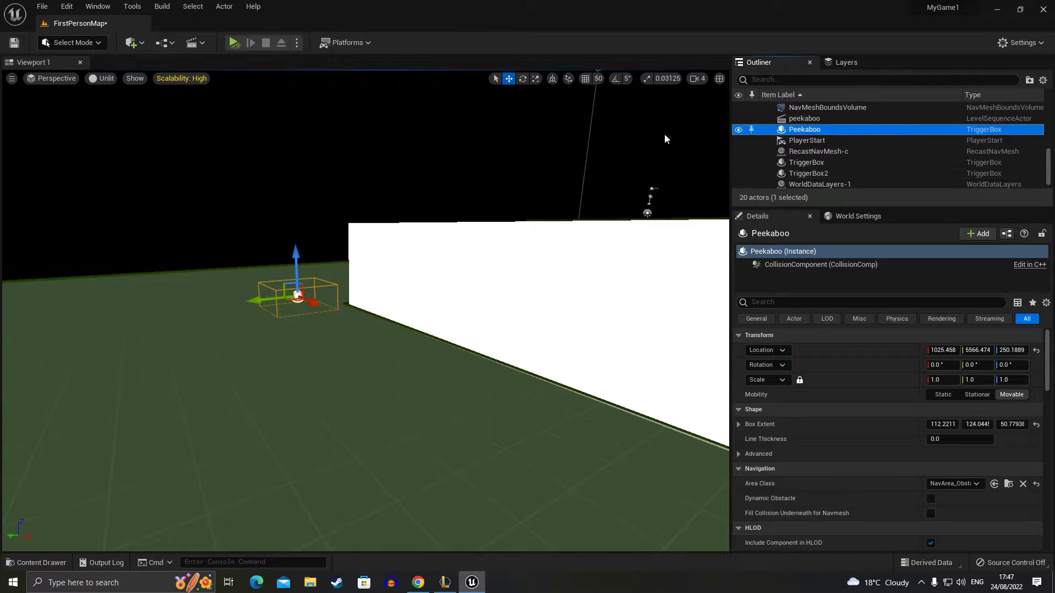
# Step: Select Cylinder2 and frame it in the viewport
pyautogui.keyDown('alt'); pyautogui.moveTo(664, 133); pyautogui.dragTo(502, 289); pyautogui.keyUp('alt')
pyautogui.click(502, 290)
pyautogui.press('f')
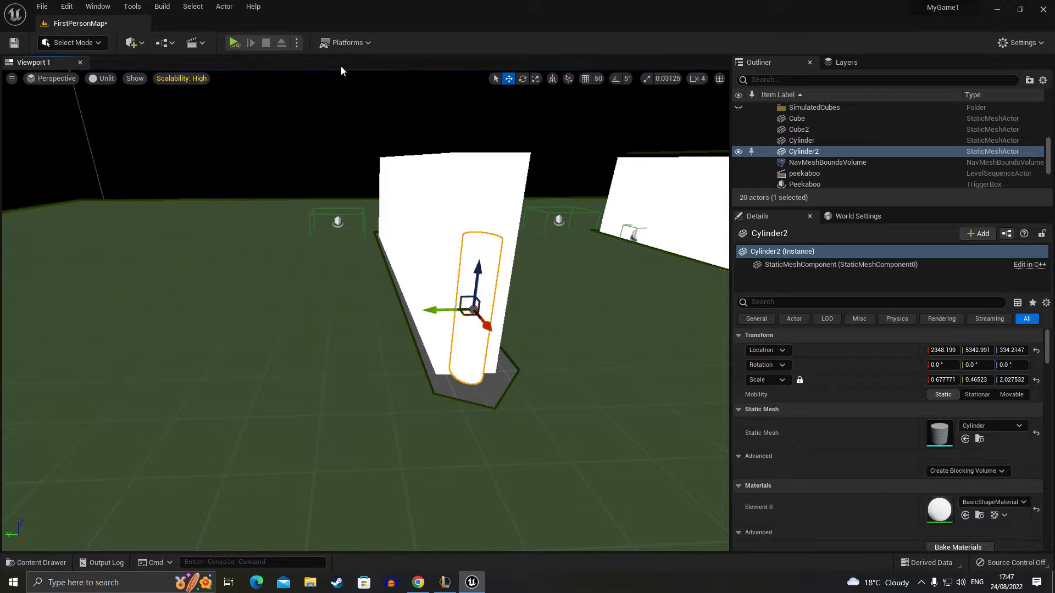
# Step: Try saving a new level sequence over peekaboo, then decline overwriting it
pyautogui.click(197, 46)
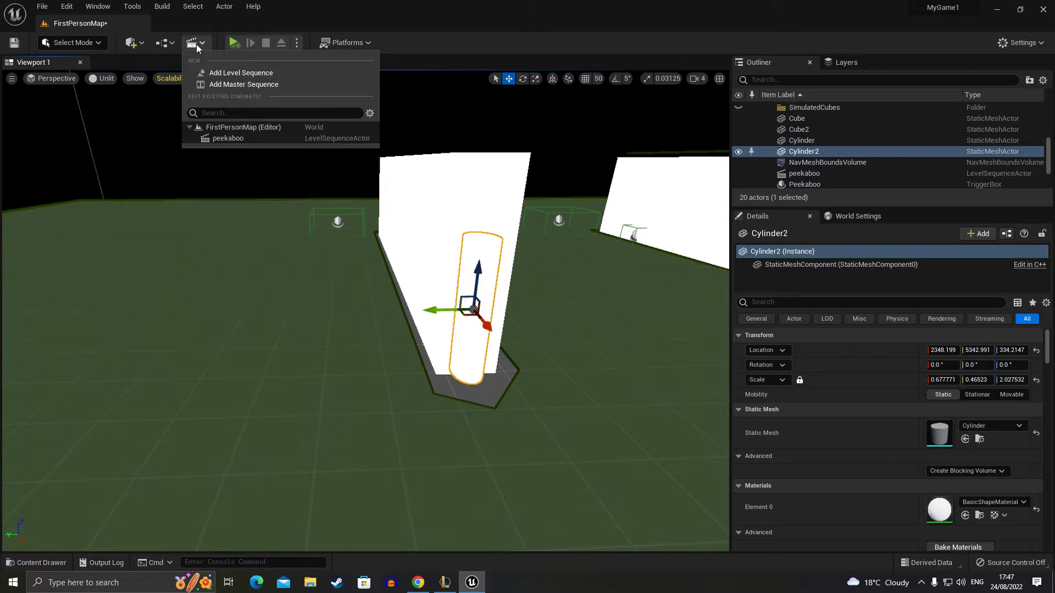
pyautogui.click(237, 72)
pyautogui.write('peekab')
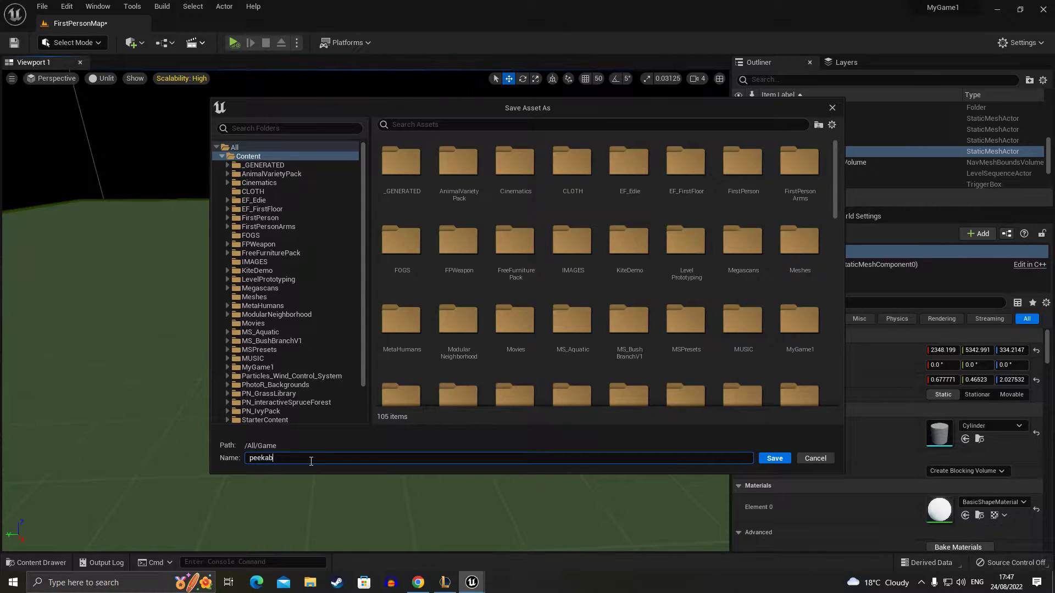
pyautogui.write('oo')
pyautogui.press('Return')
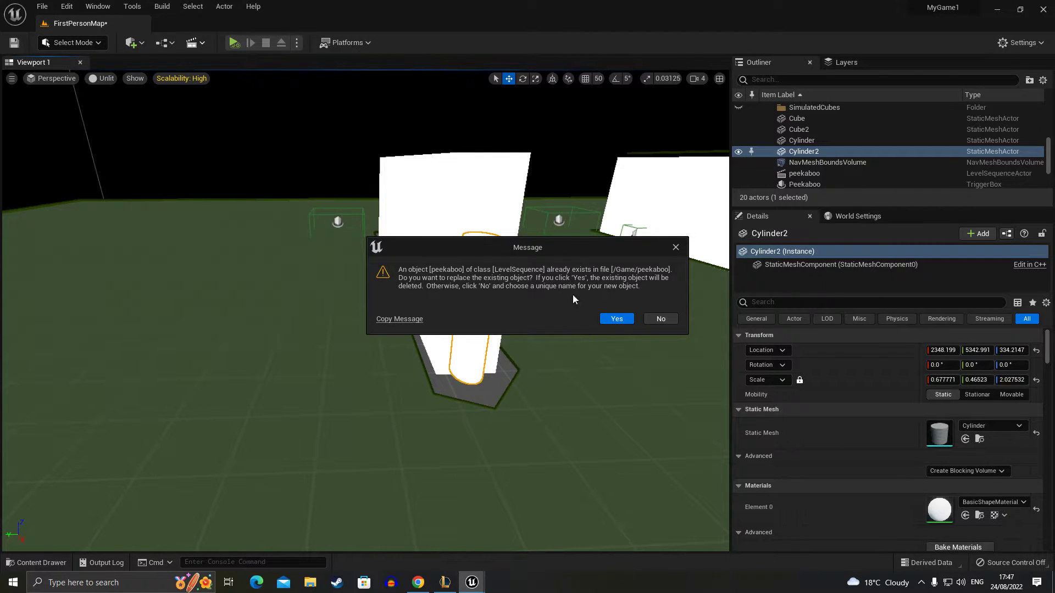
pyautogui.click(655, 325)
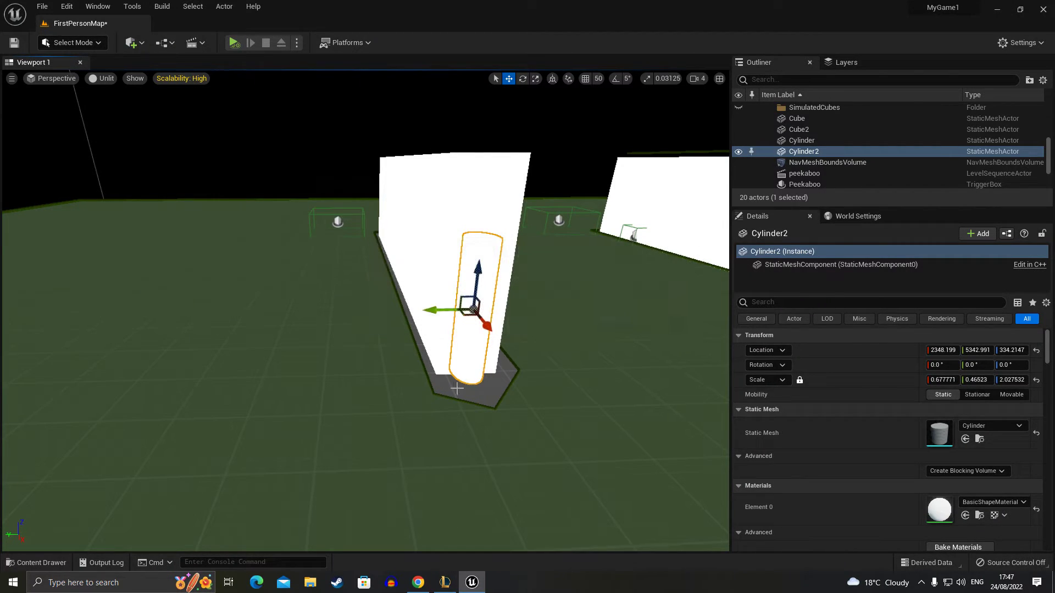
# Step: Add a new level sequence saved as peekingcyclinder
pyautogui.click(192, 42)
pyautogui.click(242, 73)
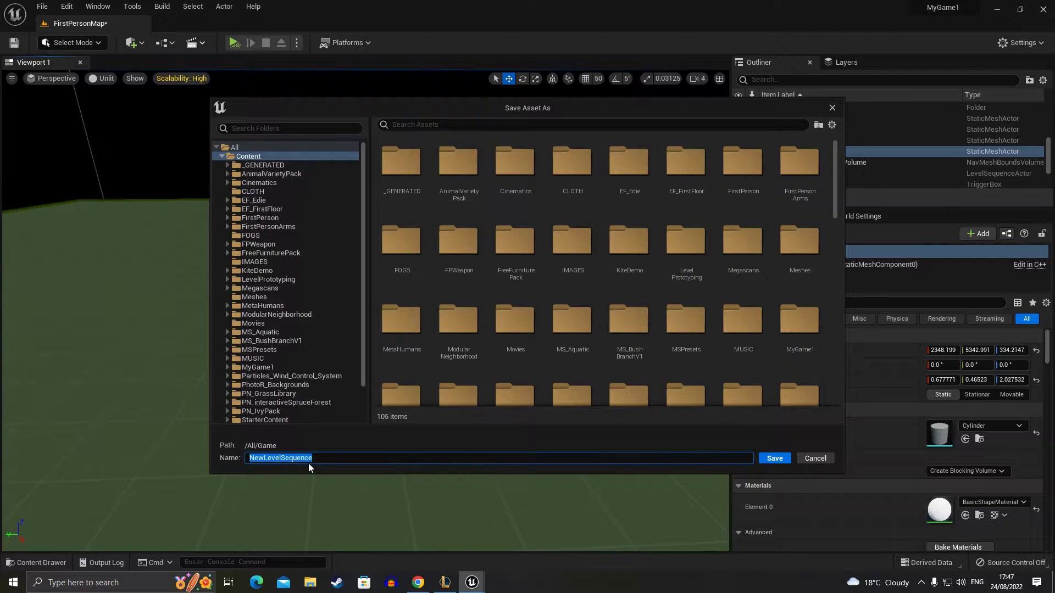
pyautogui.write('peekingcyclinde')
pyautogui.write('r')
pyautogui.press('Return')
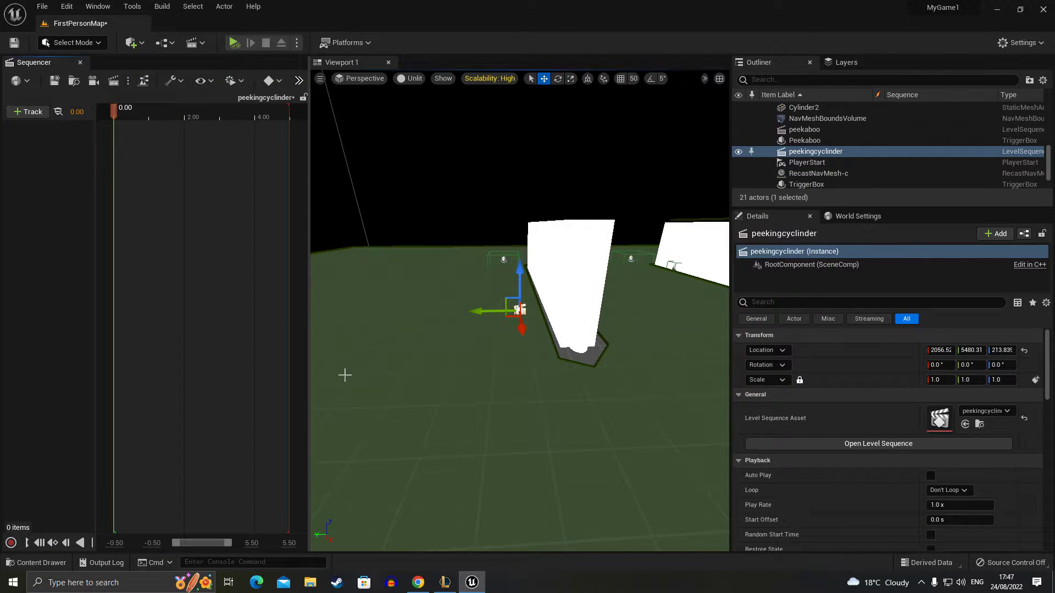
# Step: Add Cylinder2 to the peekingcyclinder sequence through Track > Actor To Sequencer
pyautogui.moveTo(517, 322); pyautogui.dragTo(467, 321)
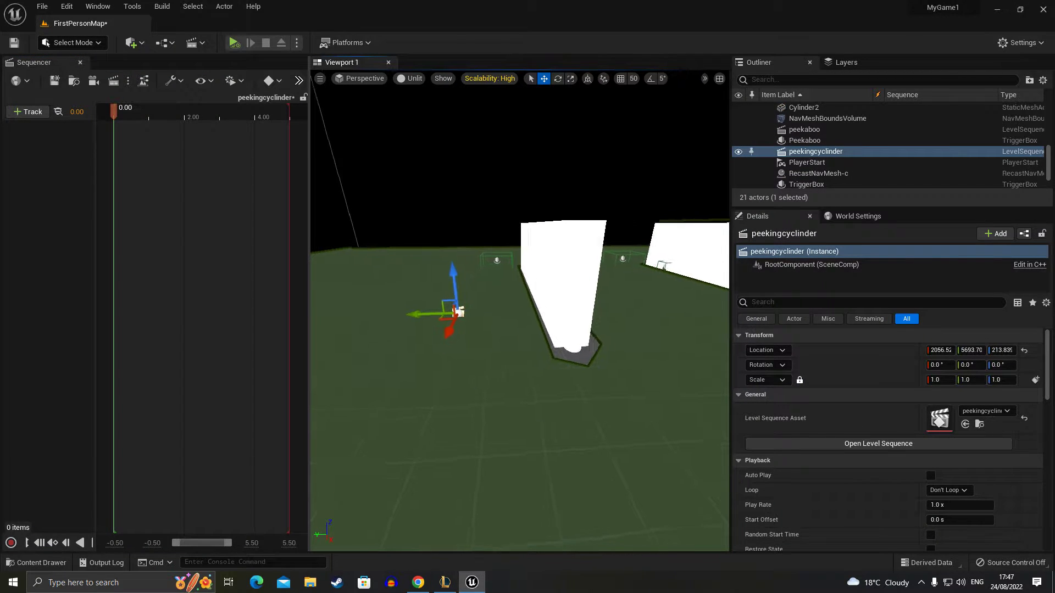
pyautogui.click(591, 345)
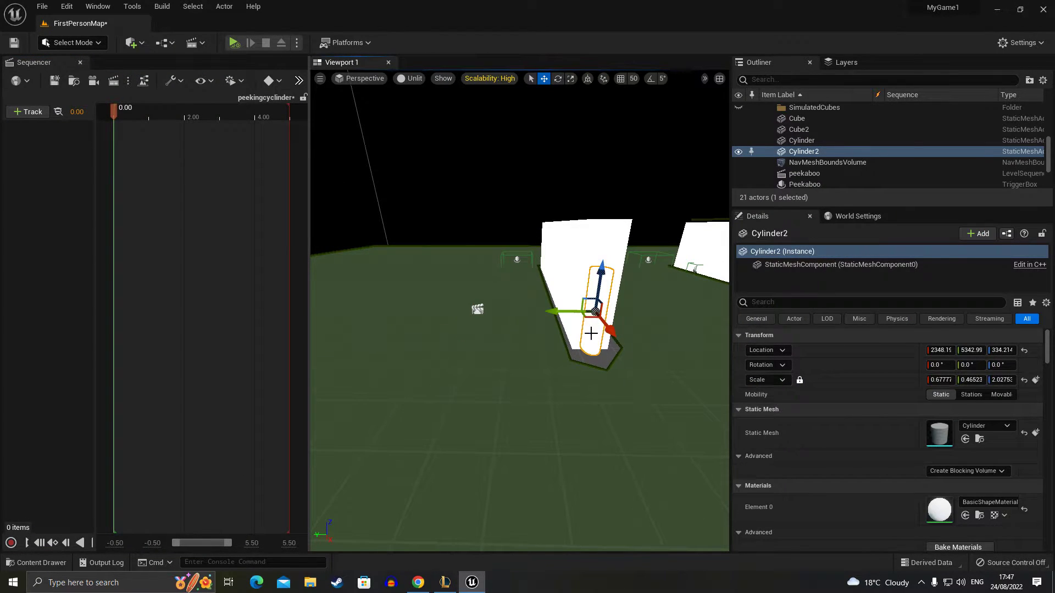
pyautogui.click(27, 111)
pyautogui.moveTo(133, 130)
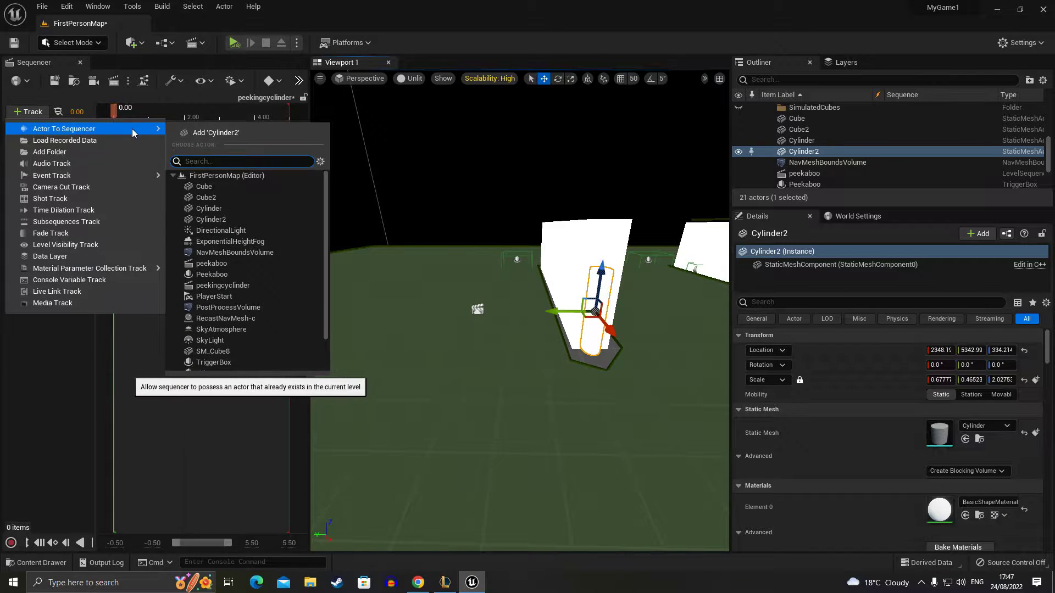
pyautogui.click(218, 137)
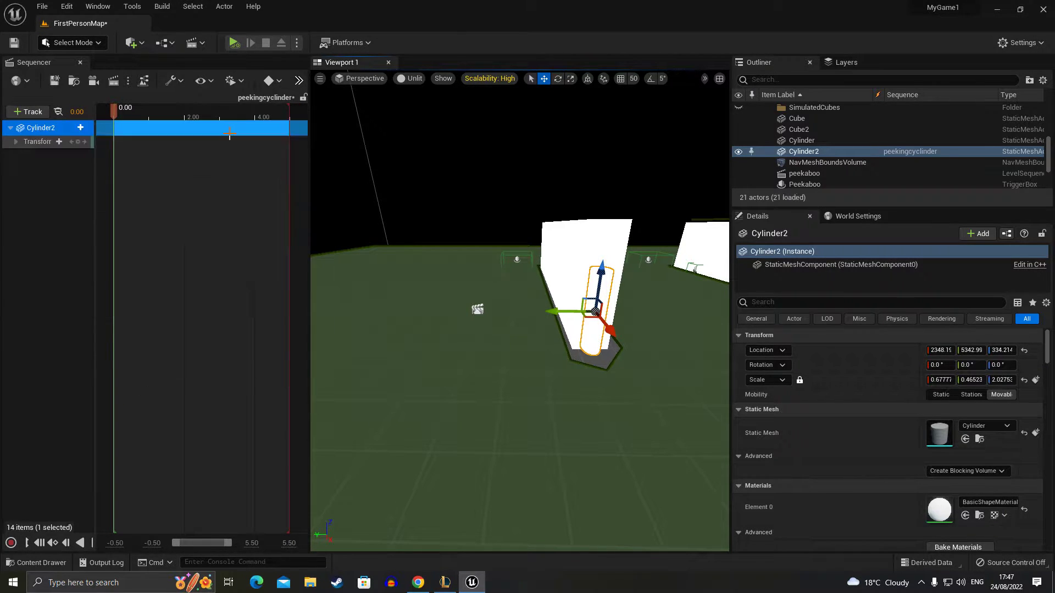
# Step: Test and undo several Rotation values on Cylinder2, then nudge it slightly along Y
pyautogui.click(16, 141)
pyautogui.click(22, 164)
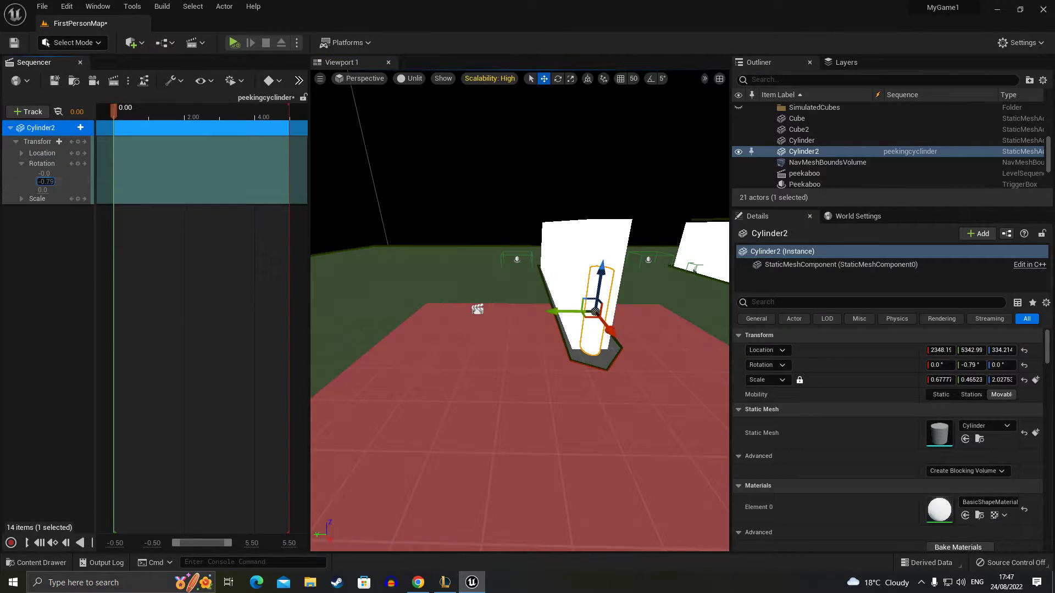
pyautogui.moveTo(46, 181); pyautogui.dragTo(52, 182)
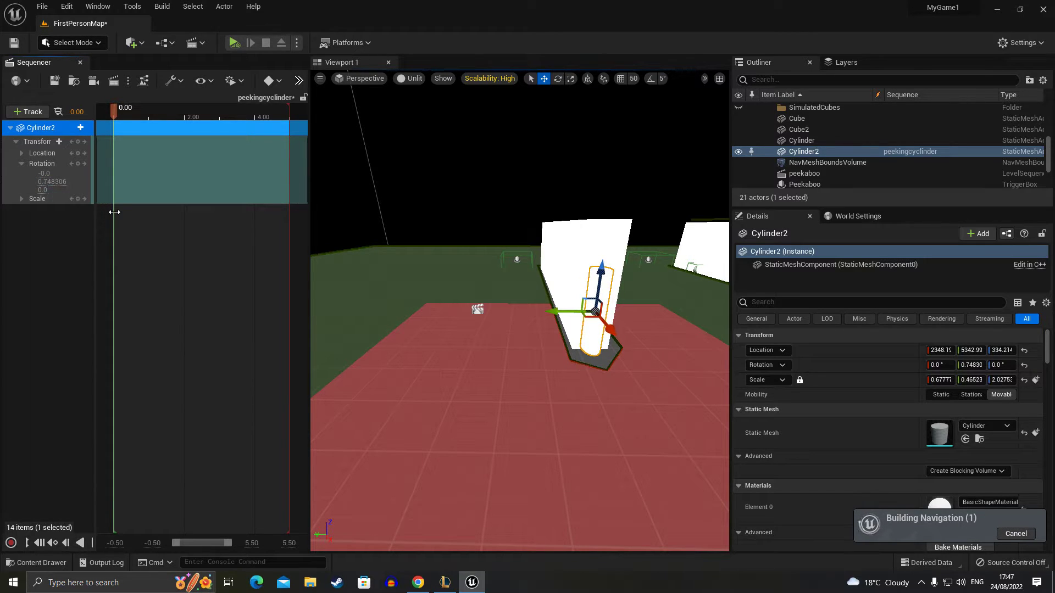
pyautogui.hotkey('ctrl', 'z')
pyautogui.moveTo(42, 190); pyautogui.dragTo(50, 190)
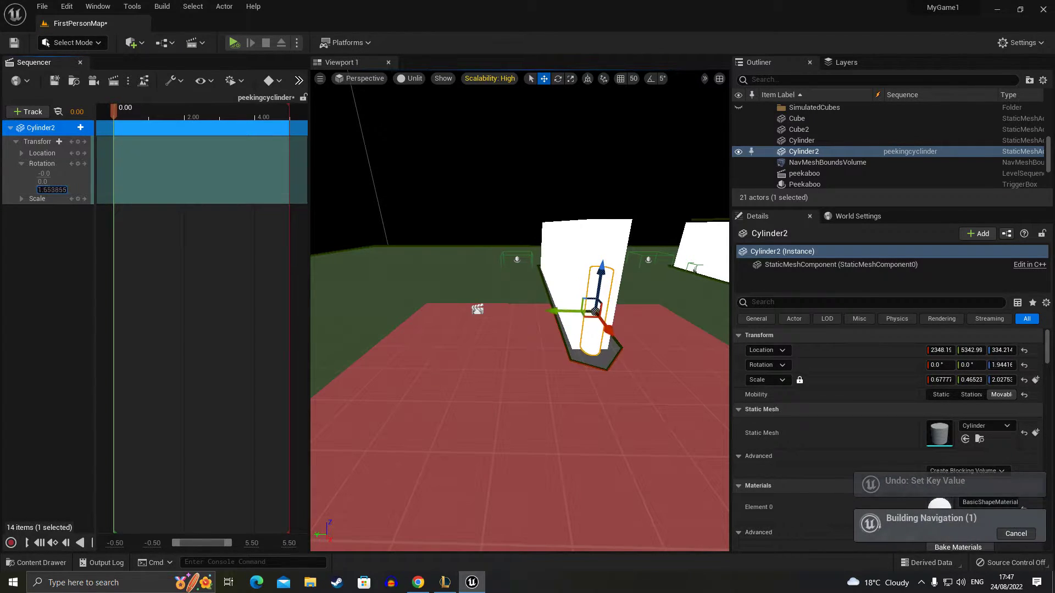
pyautogui.hotkey('ctrl', 'z')
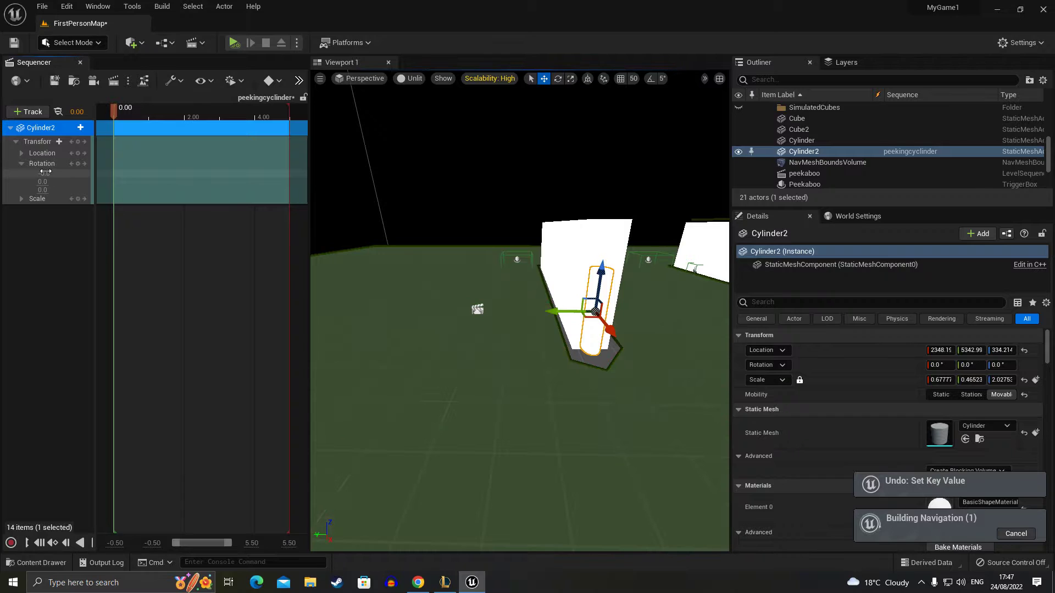
pyautogui.moveTo(46, 171); pyautogui.dragTo(66, 172)
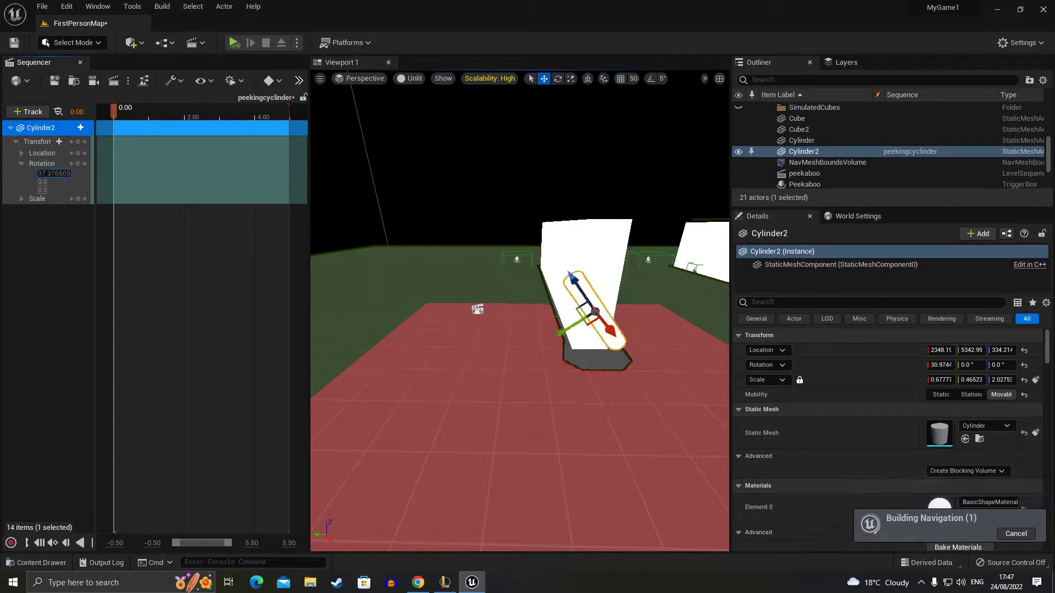
pyautogui.hotkey('ctrl', 'z')
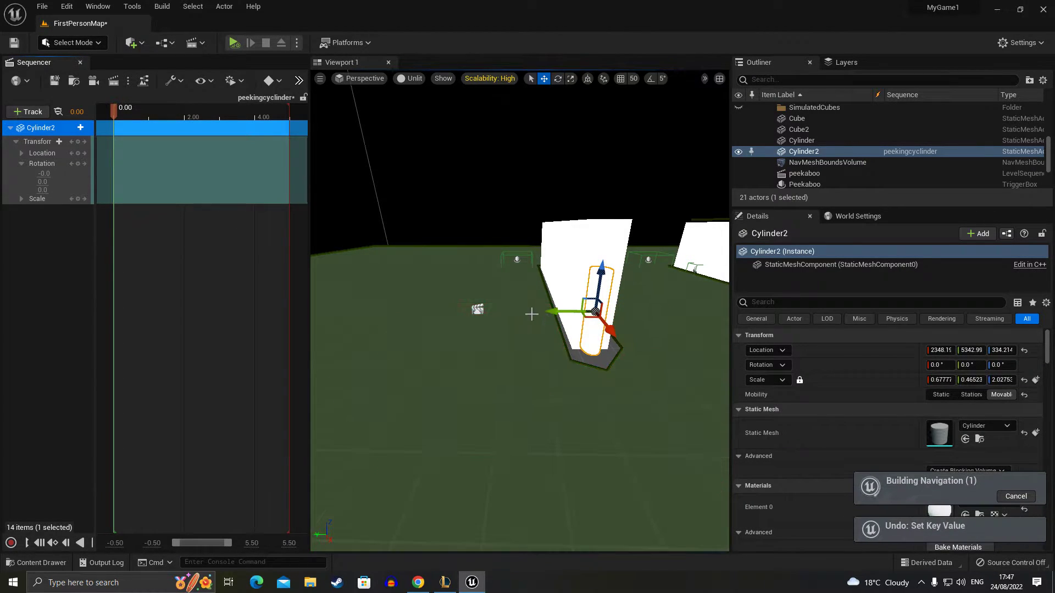
pyautogui.moveTo(562, 312); pyautogui.dragTo(559, 312)
# Step: Frame Cylinder2 and switch the viewport to Lit view mode
pyautogui.press('f')
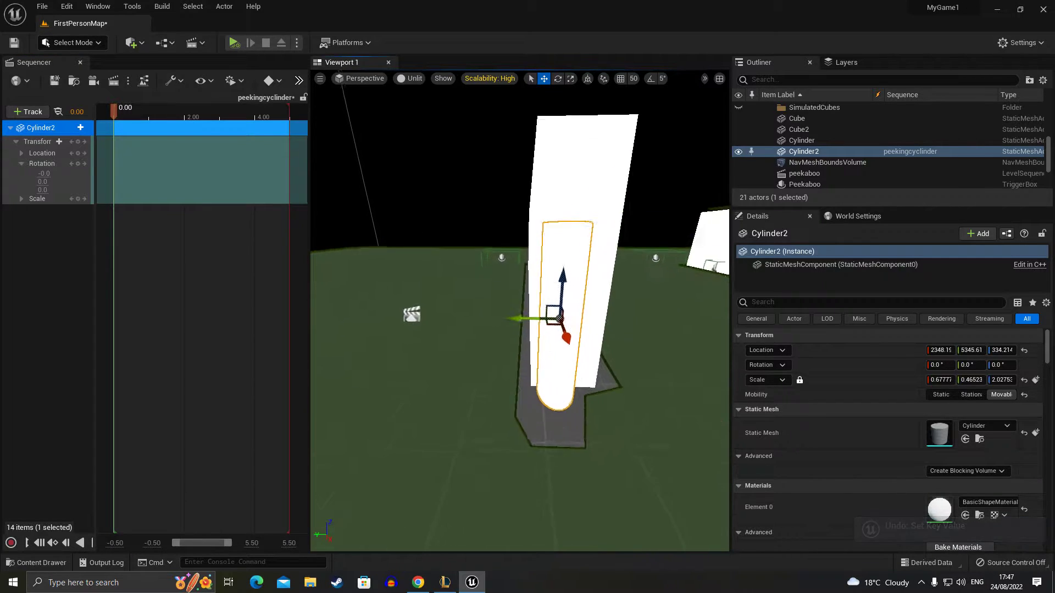
pyautogui.click(411, 79)
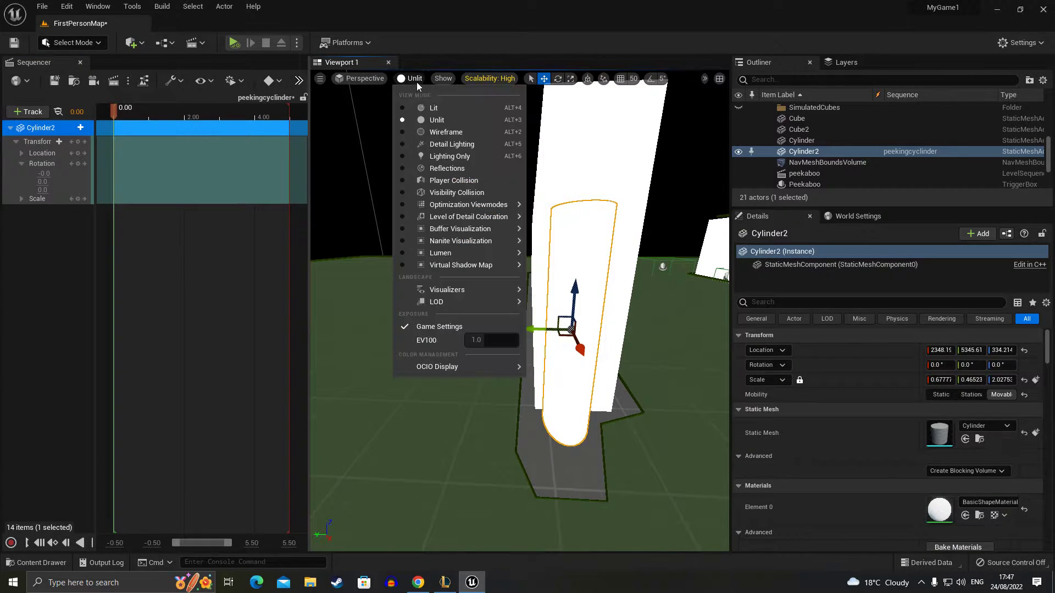
pyautogui.click(458, 107)
# Step: Move Cylinder2 down against the wall to about 2314.6, 5335.82, 300.2, keeping zero rotation
pyautogui.moveTo(534, 329)
pyautogui.mouseDown()
pyautogui.moveTo(587, 385)
pyautogui.moveTo(581, 364)
pyautogui.mouseUp()
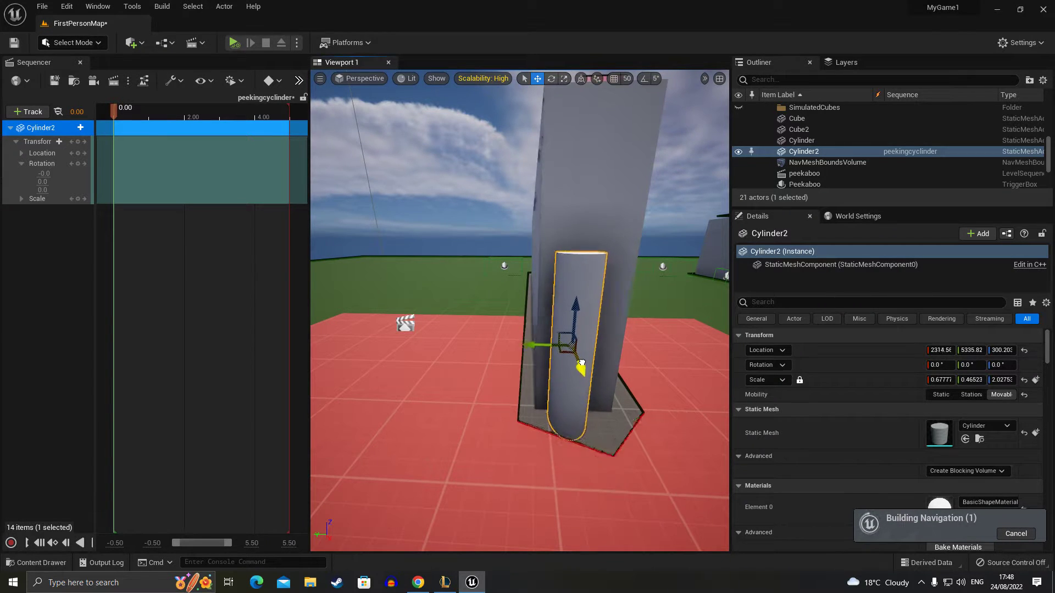
pyautogui.moveTo(481, 337); pyautogui.dragTo(322, 241, button='right')
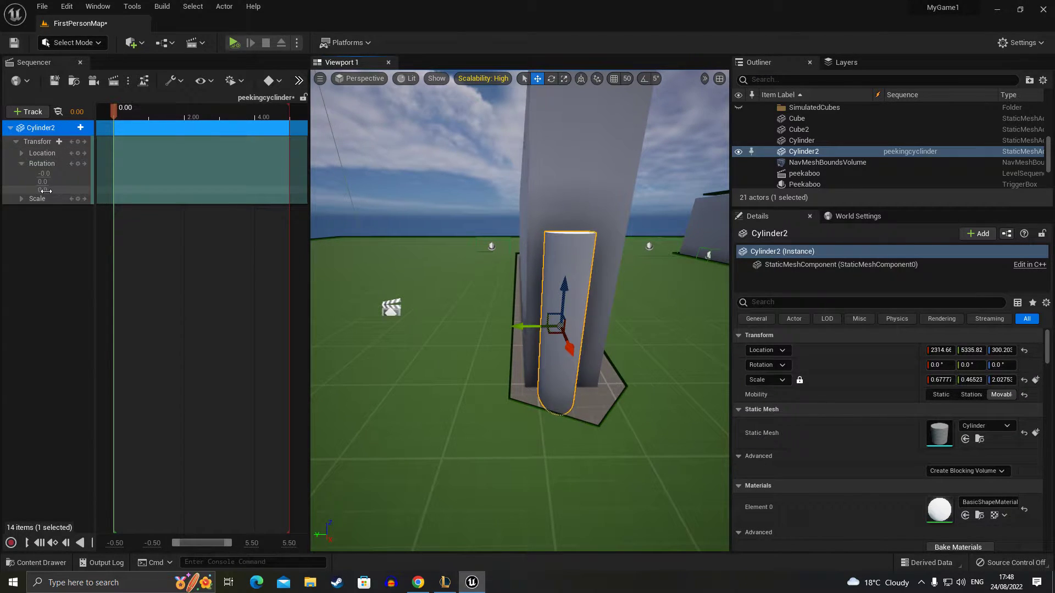
pyautogui.moveTo(44, 173); pyautogui.dragTo(71, 173)
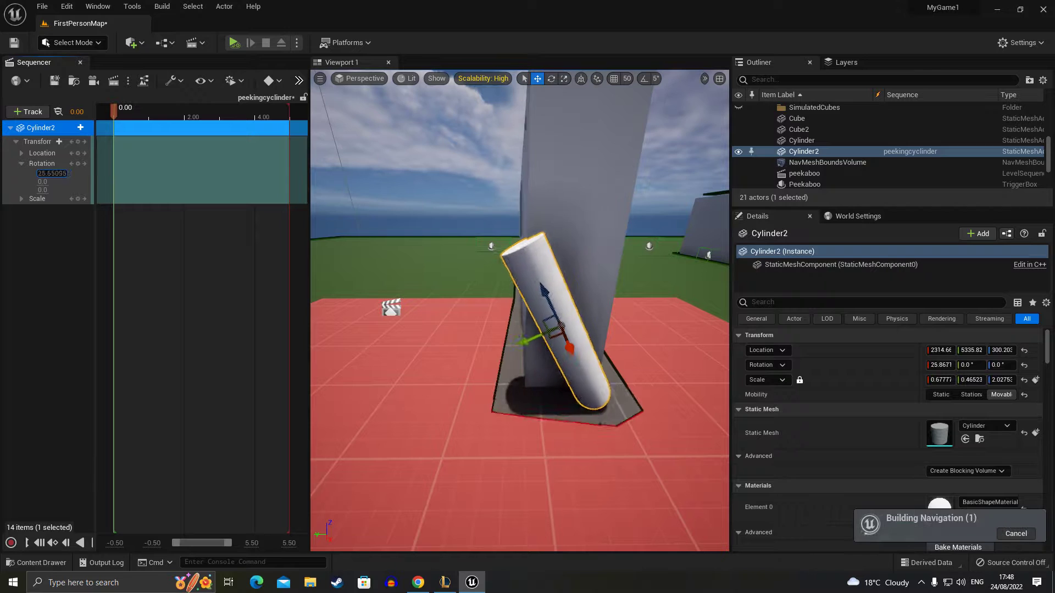
pyautogui.hotkey('ctrl', 'z')
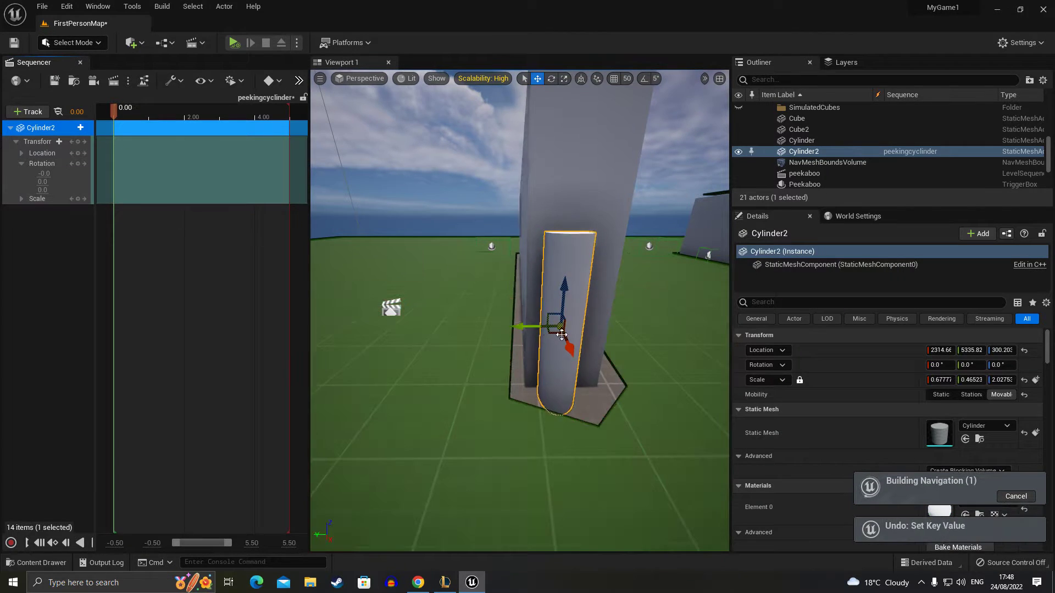
# Step: Key Cylinder2 upright at 0 s, tilt it about 39.74° at 4.00 s, preview, and close Sequencer
pyautogui.click(78, 145)
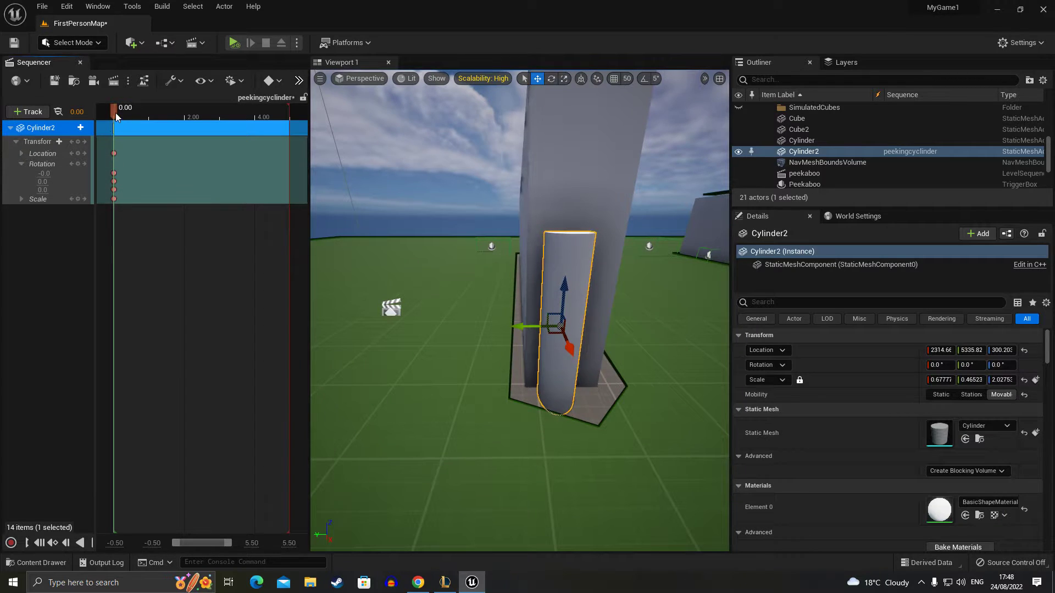
pyautogui.moveTo(116, 113); pyautogui.dragTo(256, 120)
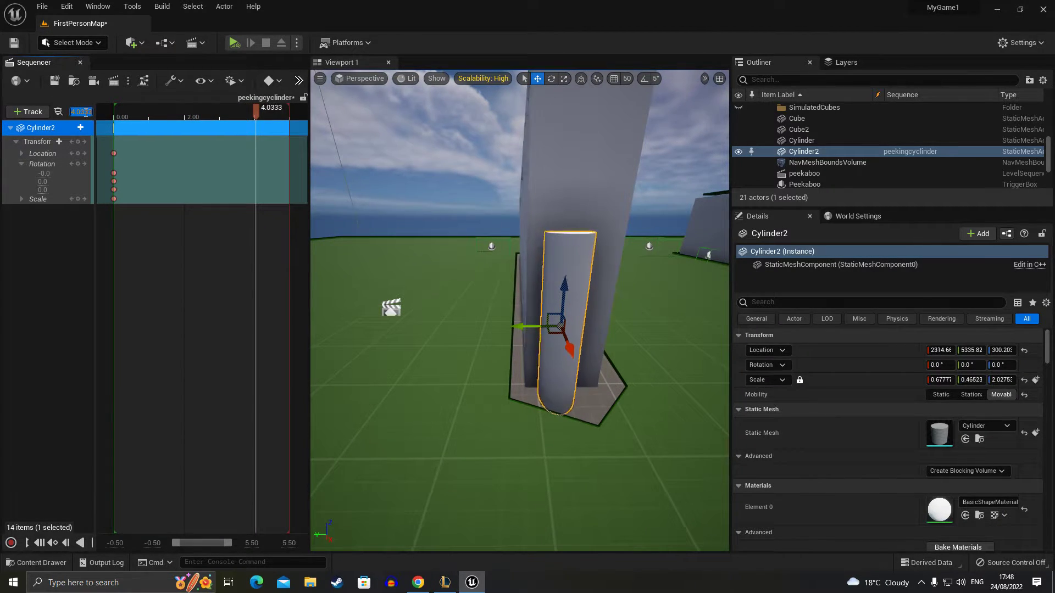
pyautogui.press('Return')
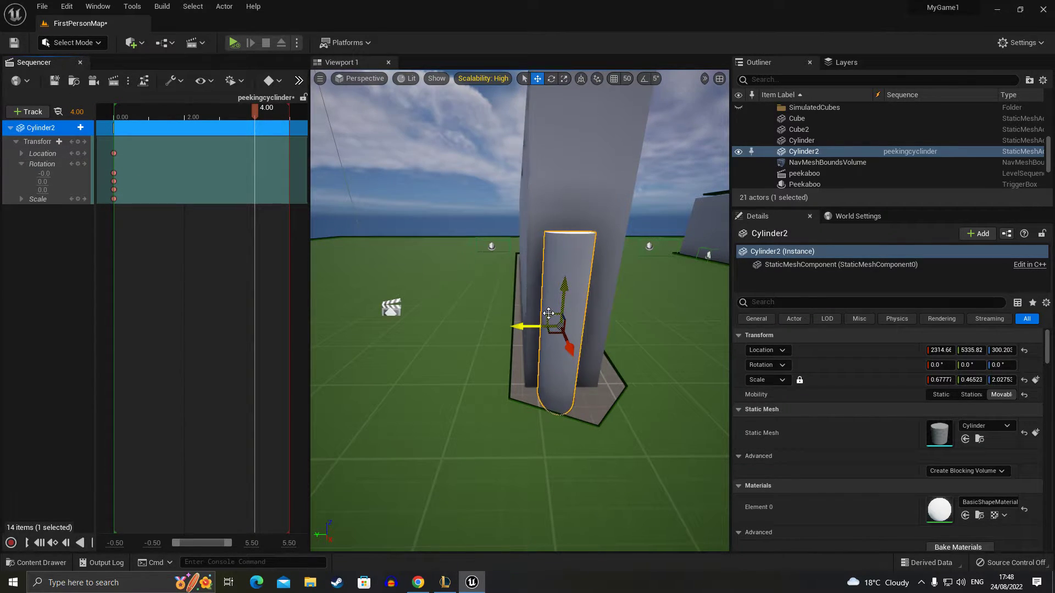
pyautogui.press('e')
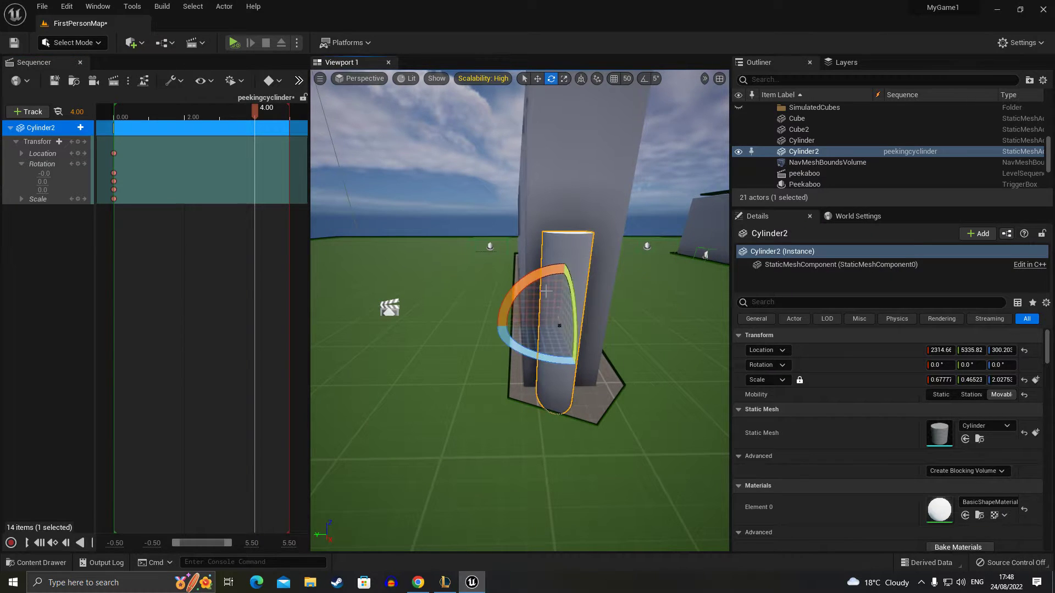
pyautogui.moveTo(566, 329)
pyautogui.mouseDown()
pyautogui.moveTo(563, 307)
pyautogui.moveTo(452, 323)
pyautogui.mouseUp()
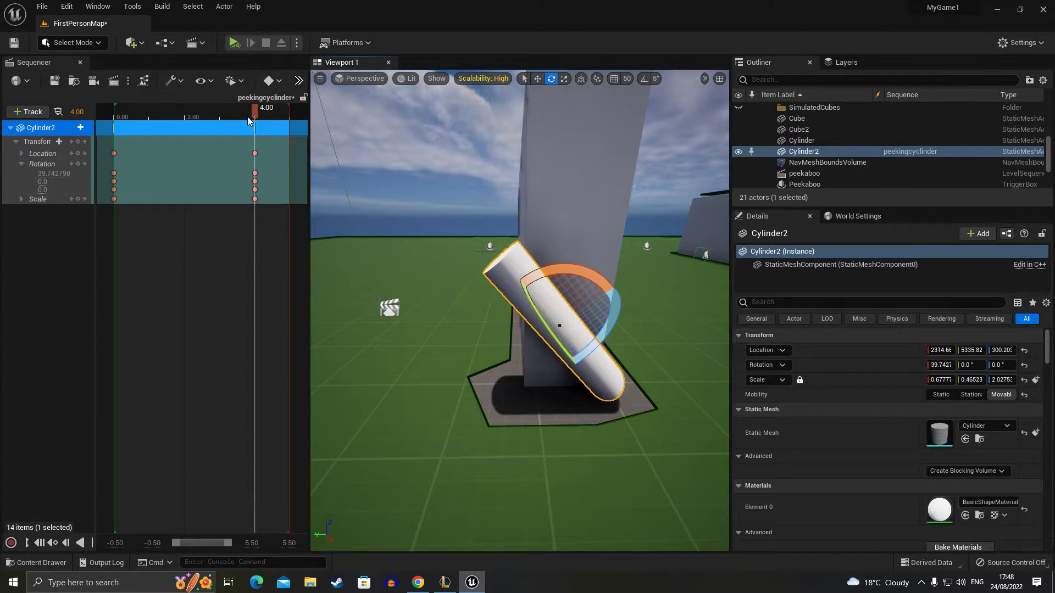
pyautogui.moveTo(256, 112)
pyautogui.mouseDown()
pyautogui.moveTo(199, 130)
pyautogui.moveTo(230, 137)
pyautogui.moveTo(114, 143)
pyautogui.mouseUp()
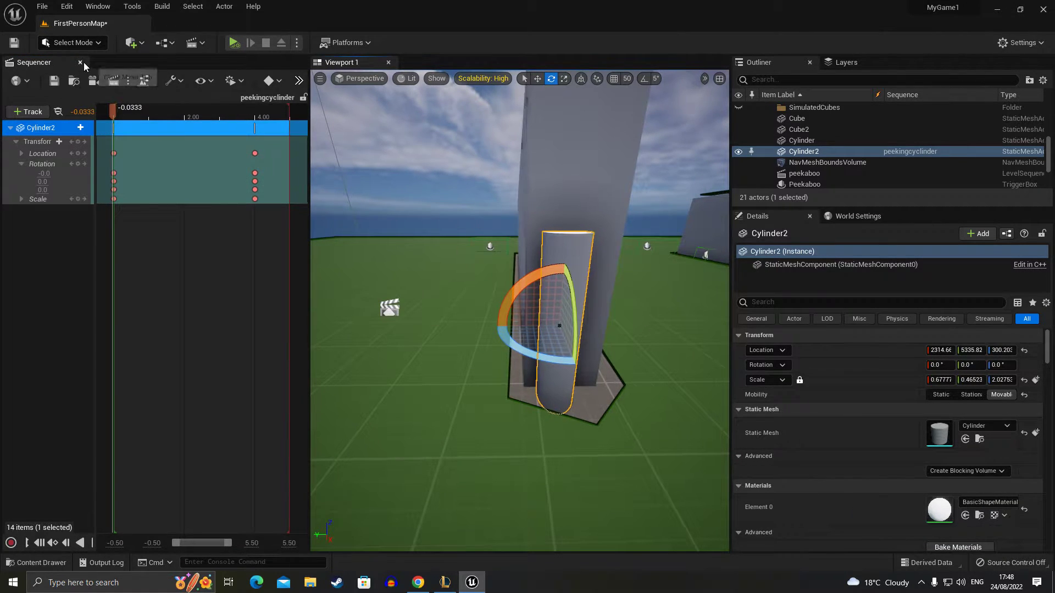
pyautogui.click(80, 62)
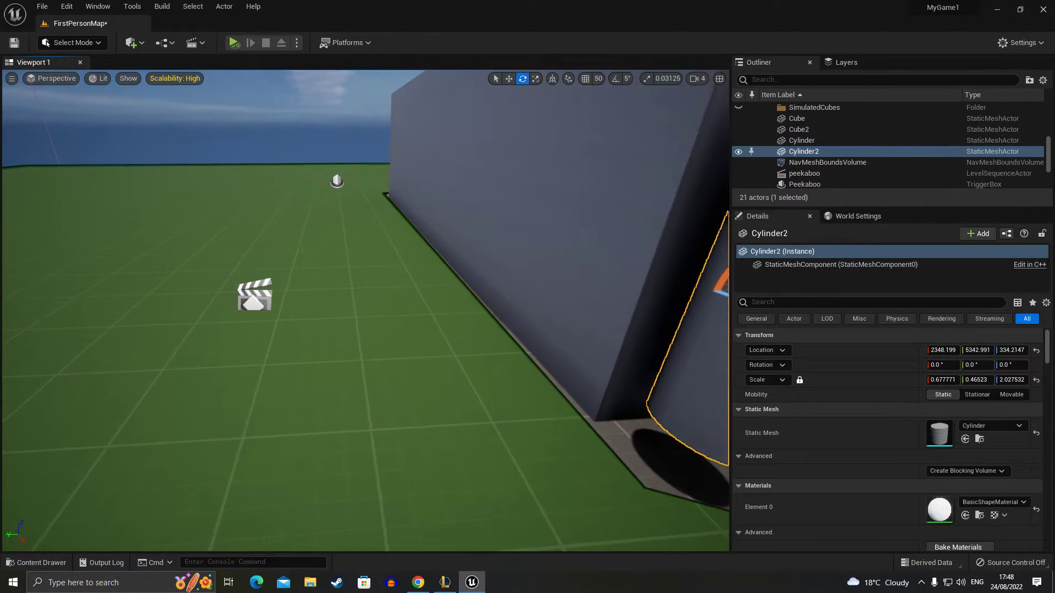
# Step: Open the Level Blueprint and select the Peekaboo trigger box in the level
pyautogui.click(163, 44)
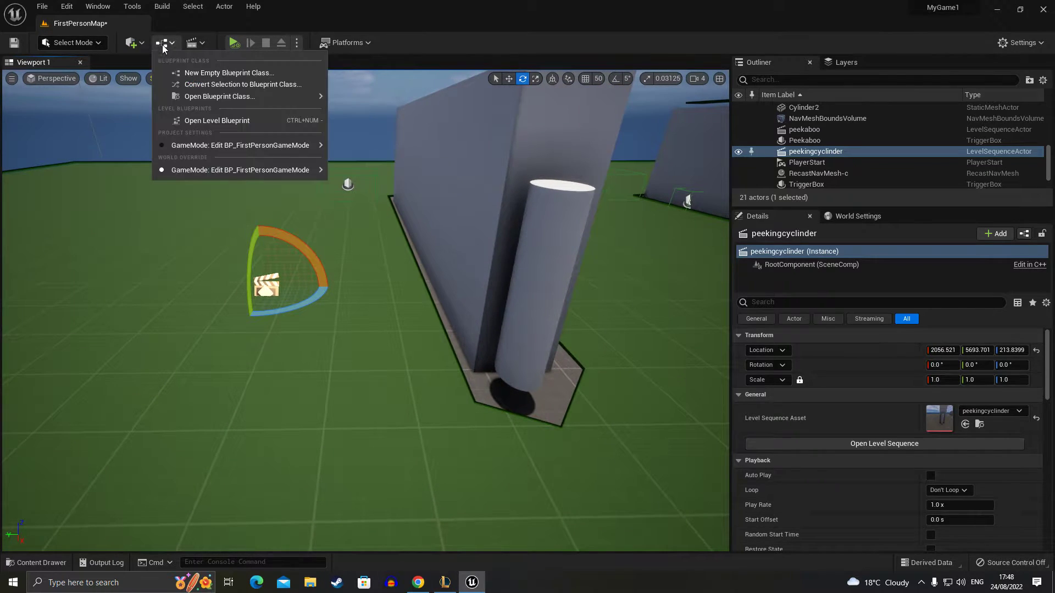
pyautogui.click(229, 122)
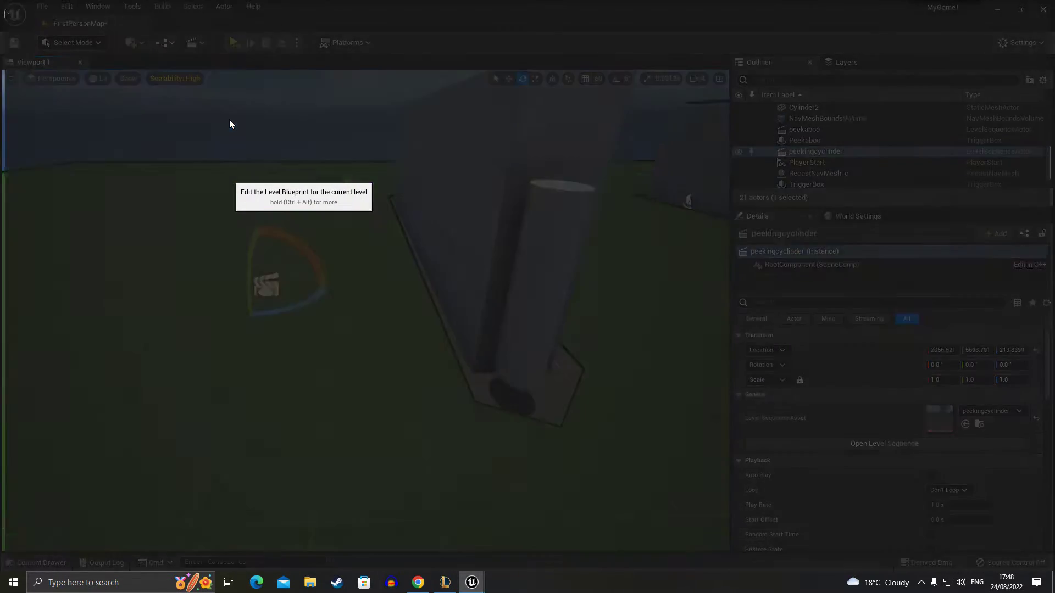
pyautogui.scroll(-6, 316, 288)
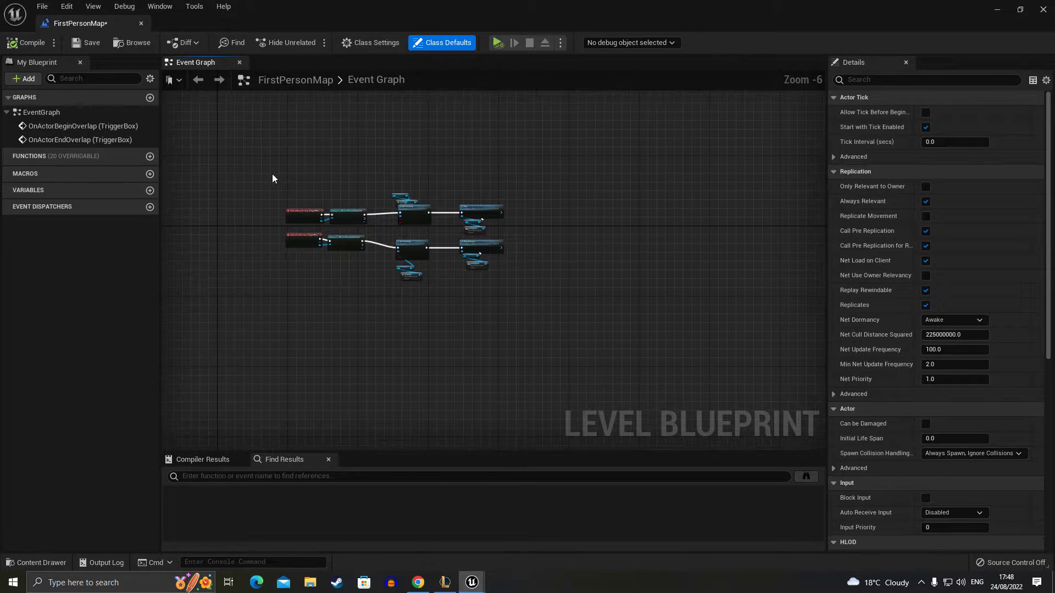
pyautogui.moveTo(272, 173); pyautogui.dragTo(549, 285)
pyautogui.moveTo(400, 295); pyautogui.dragTo(391, 213, button='right')
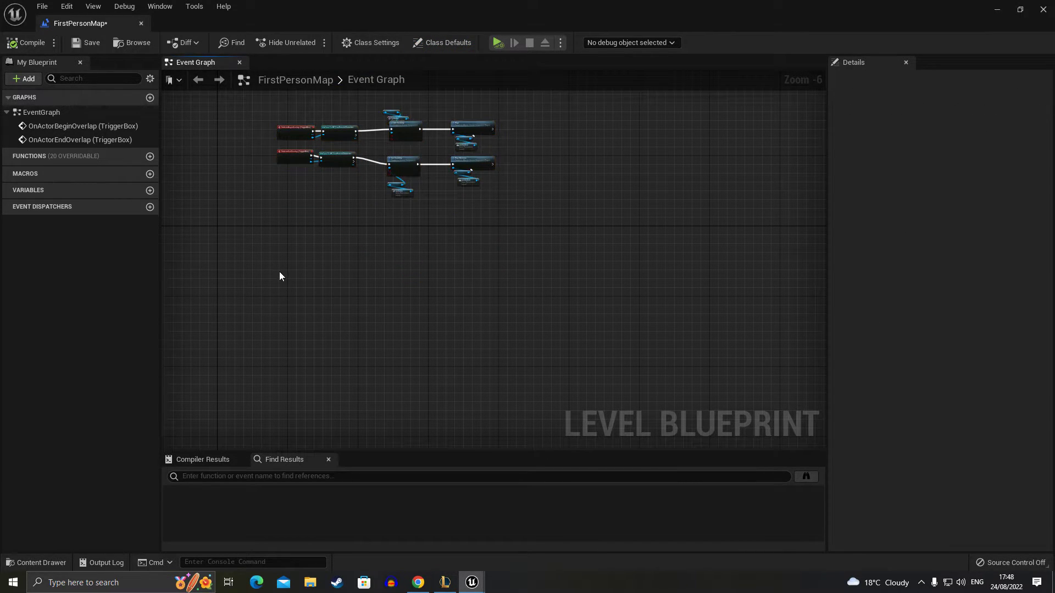
pyautogui.click(996, 11)
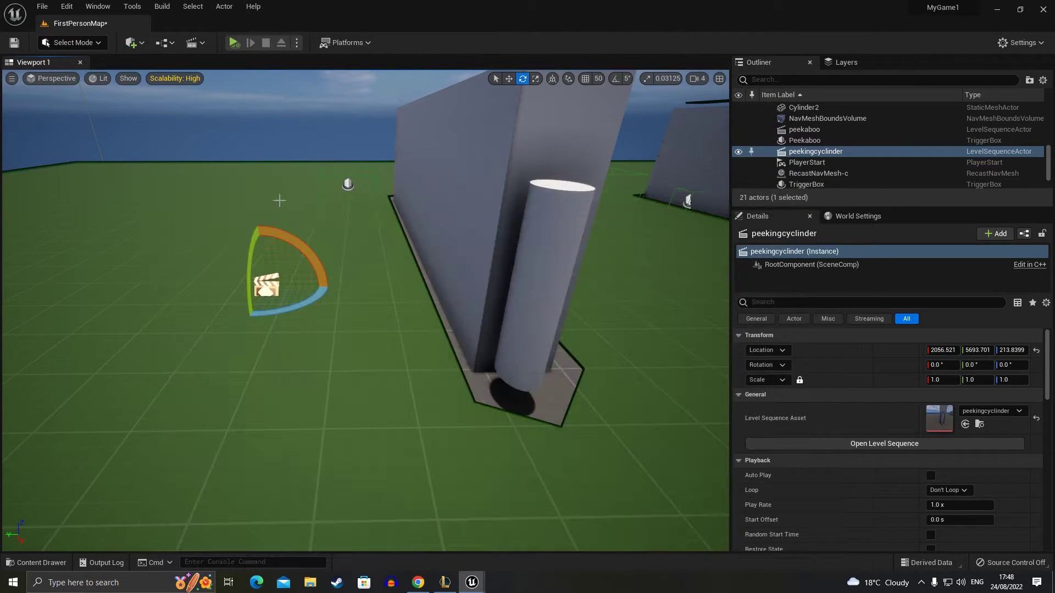
pyautogui.click(348, 185)
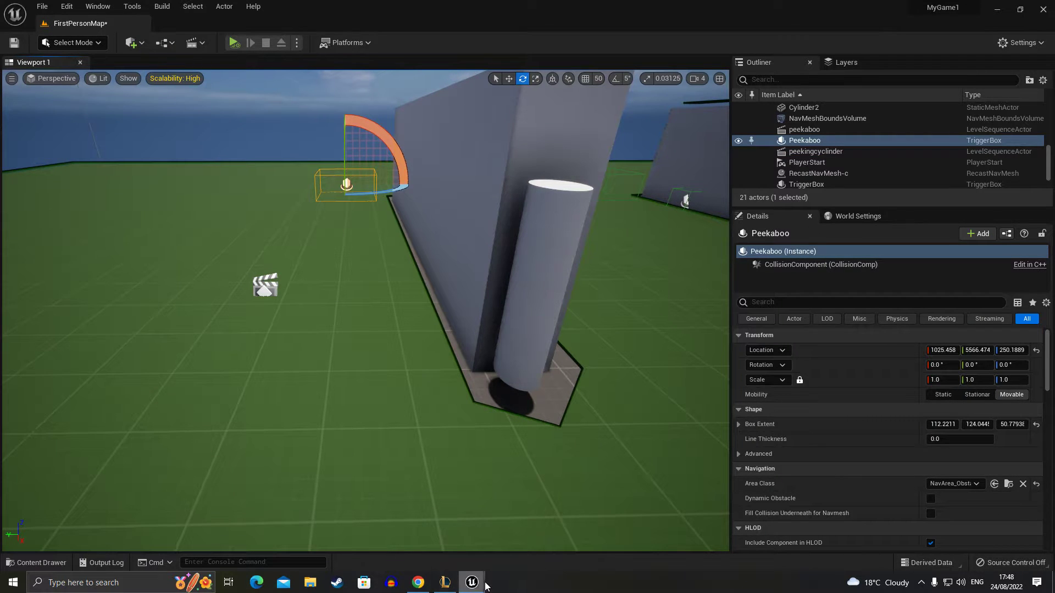
pyautogui.moveTo(471, 582)
pyautogui.click(513, 533)
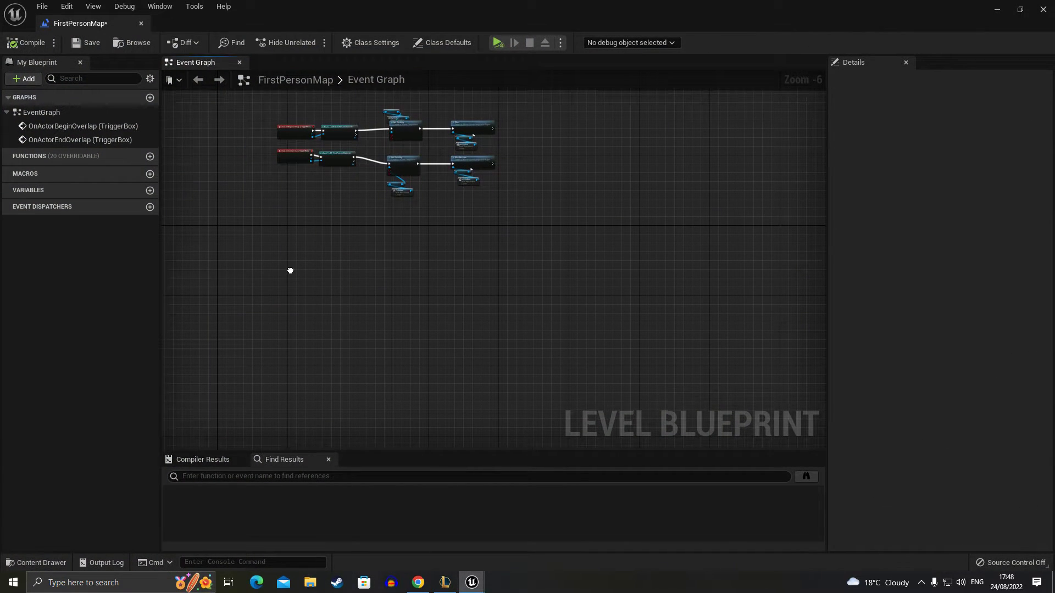
# Step: Add an On Actor Begin Overlap event for Peekaboo to the graph
pyautogui.rightClick(290, 272)
pyautogui.click(297, 305)
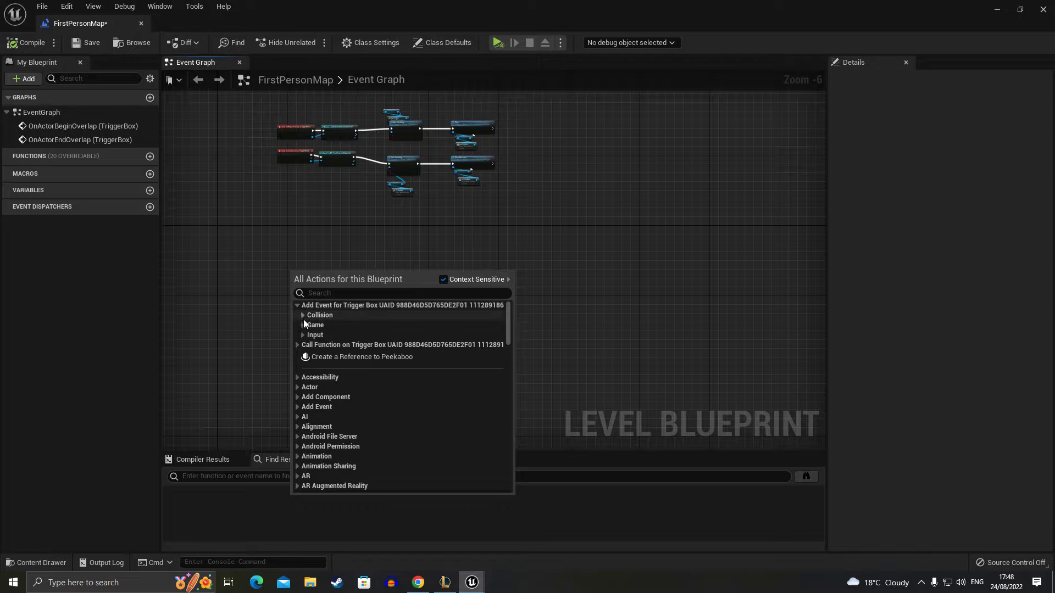
pyautogui.click(302, 315)
pyautogui.click(318, 330)
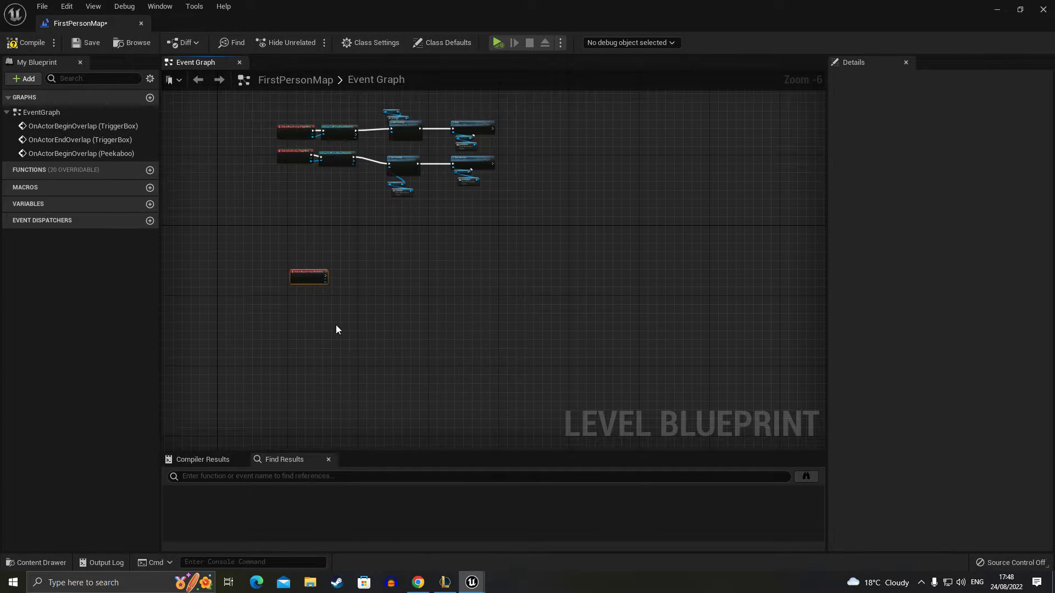
# Step: Add an On Actor End Overlap event for Peekaboo to the graph
pyautogui.scroll(3, 303, 312)
pyautogui.rightClick(260, 272)
pyautogui.click(272, 308)
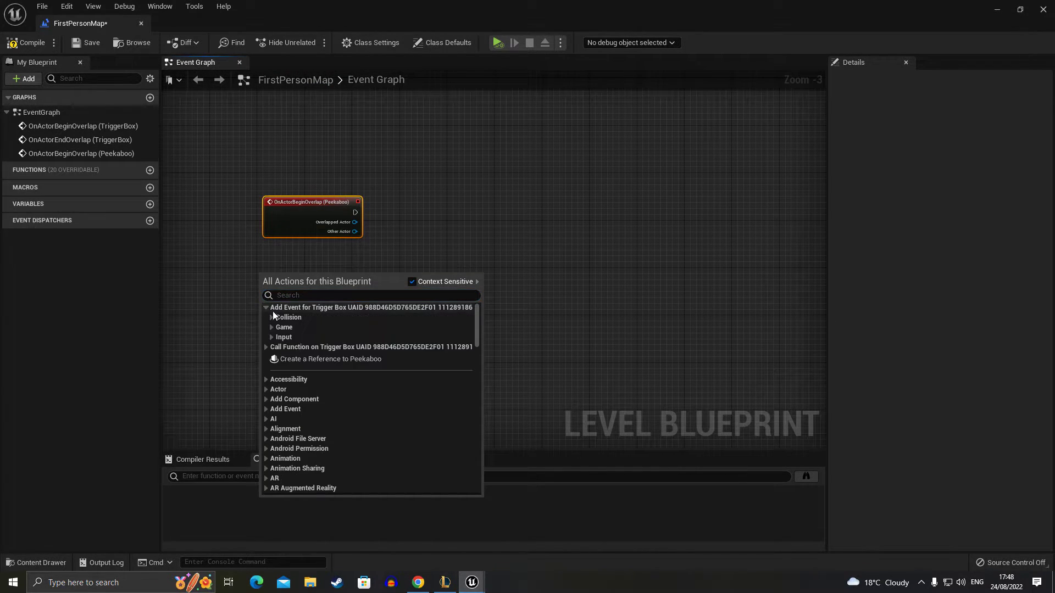
pyautogui.click(288, 317)
pyautogui.click(294, 344)
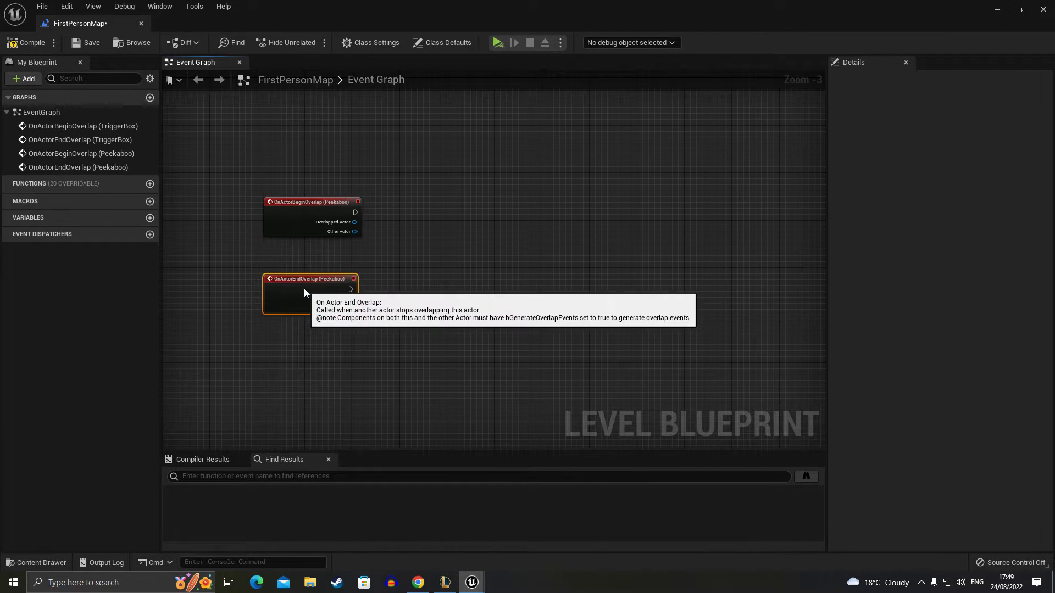
# Step: Add two Cast To BP_FirstPersonCharacter nodes, each wired to an overlap event's exec and Other Actor
pyautogui.rightClick(410, 219)
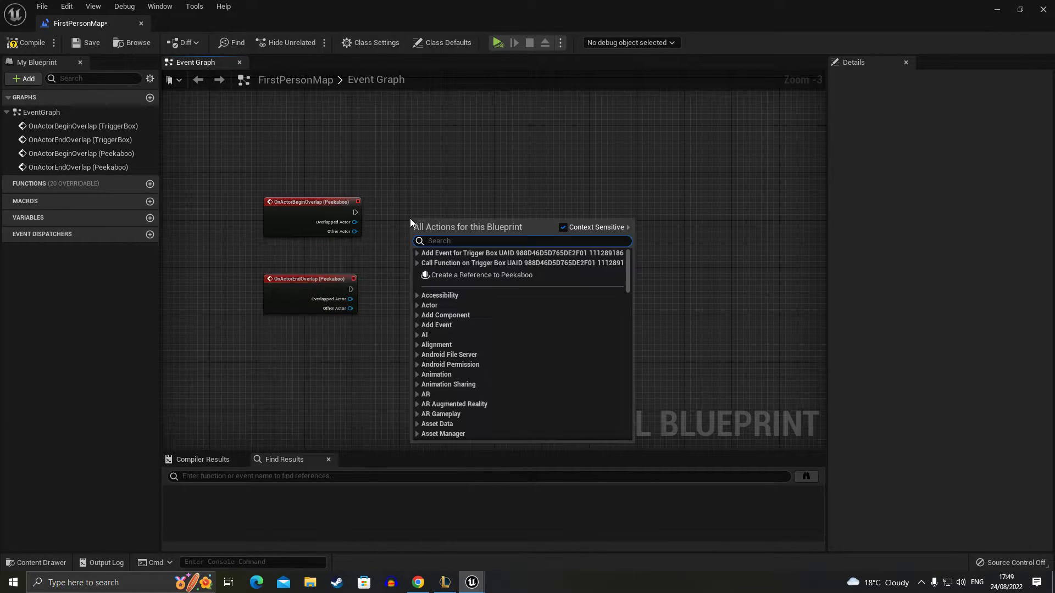
pyautogui.write('cast to f')
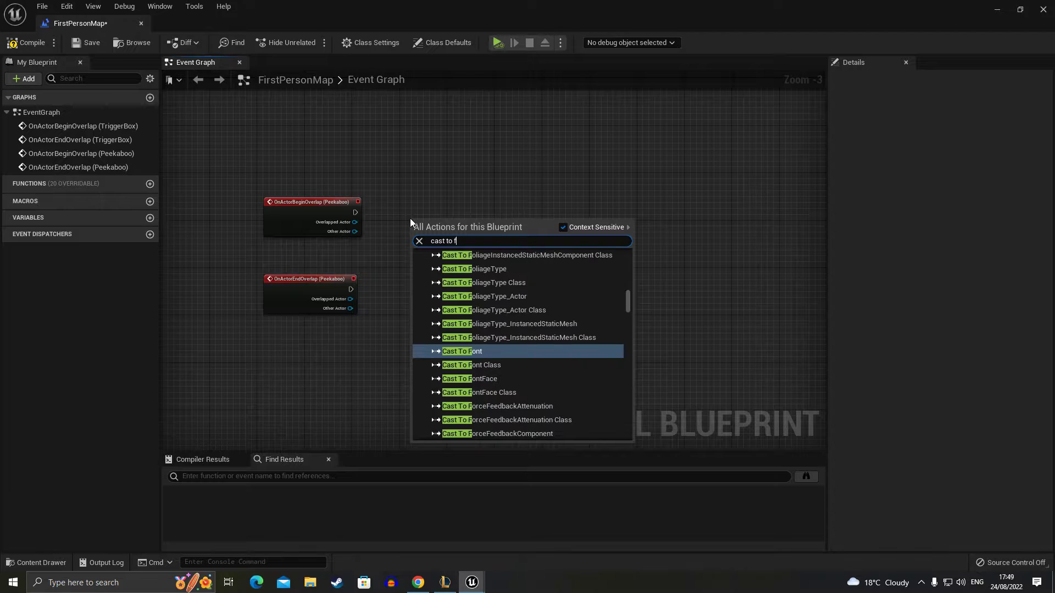
pyautogui.write('irst per')
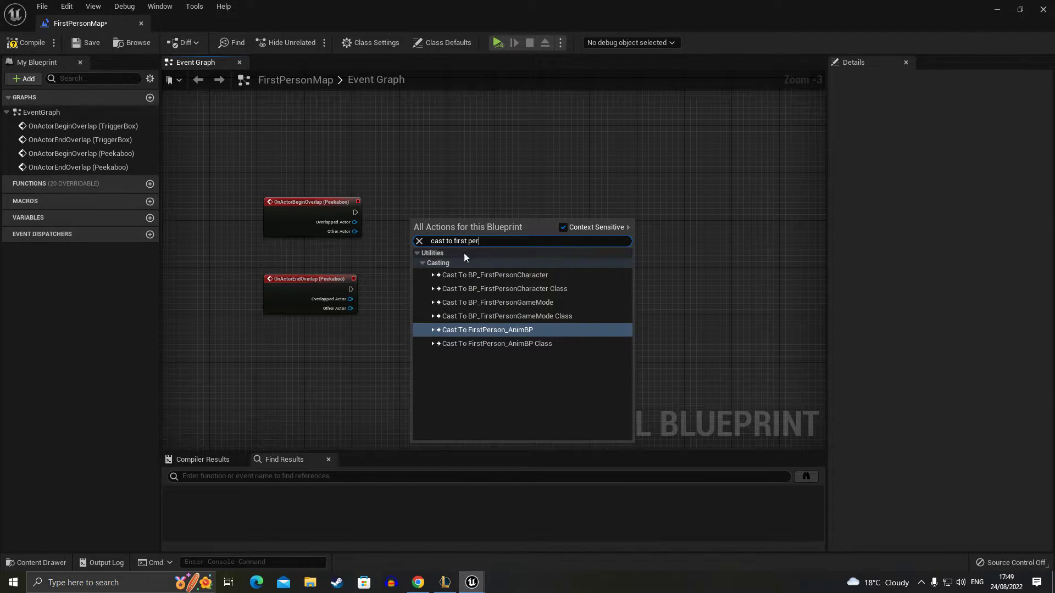
pyautogui.click(489, 274)
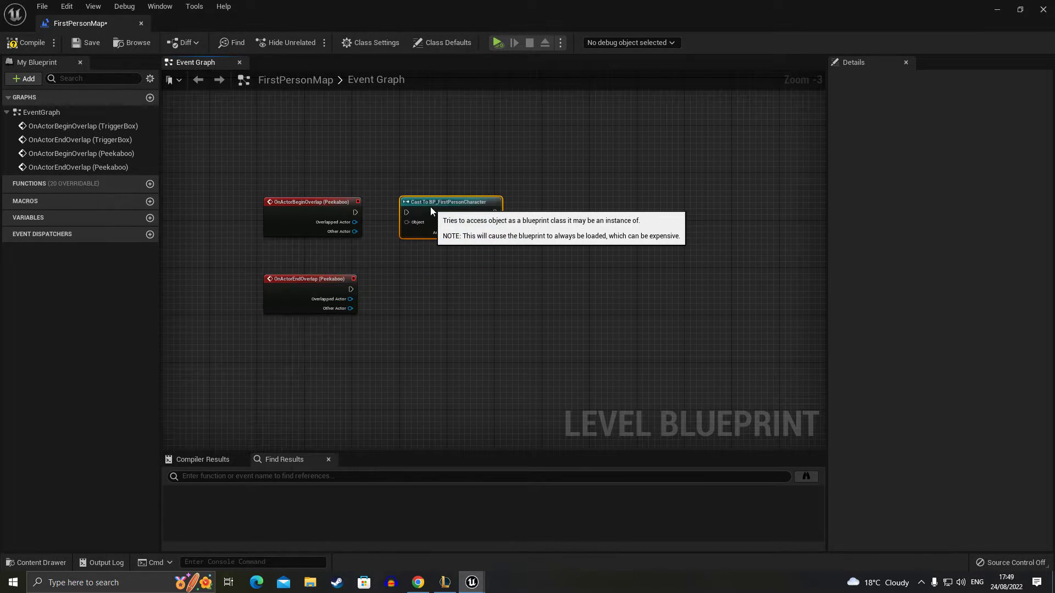
pyautogui.hotkey('ctrl', 'd')
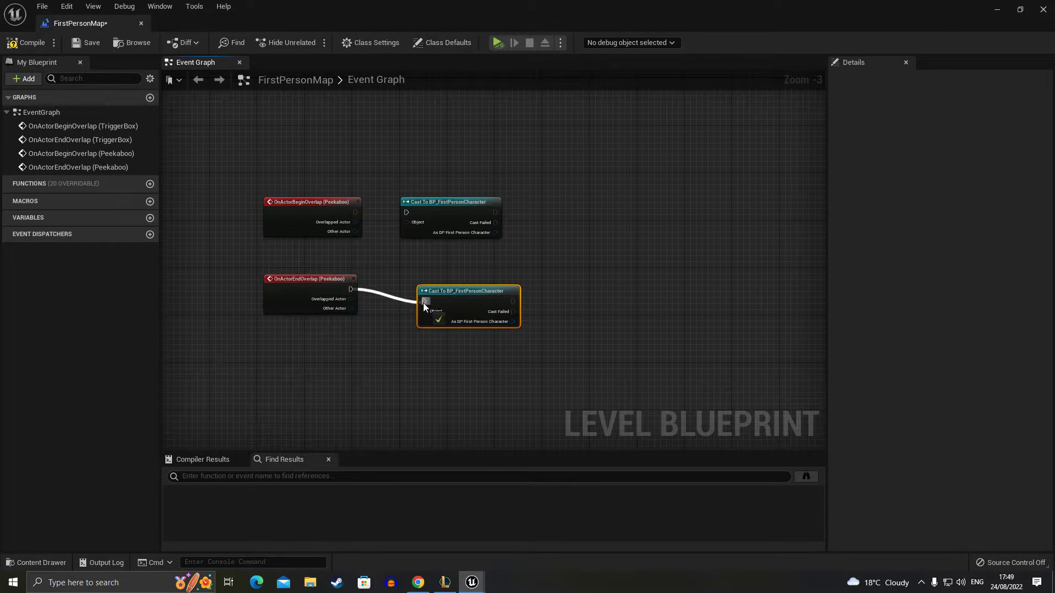
pyautogui.moveTo(423, 302); pyautogui.dragTo(424, 302)
pyautogui.moveTo(355, 212); pyautogui.dragTo(406, 212)
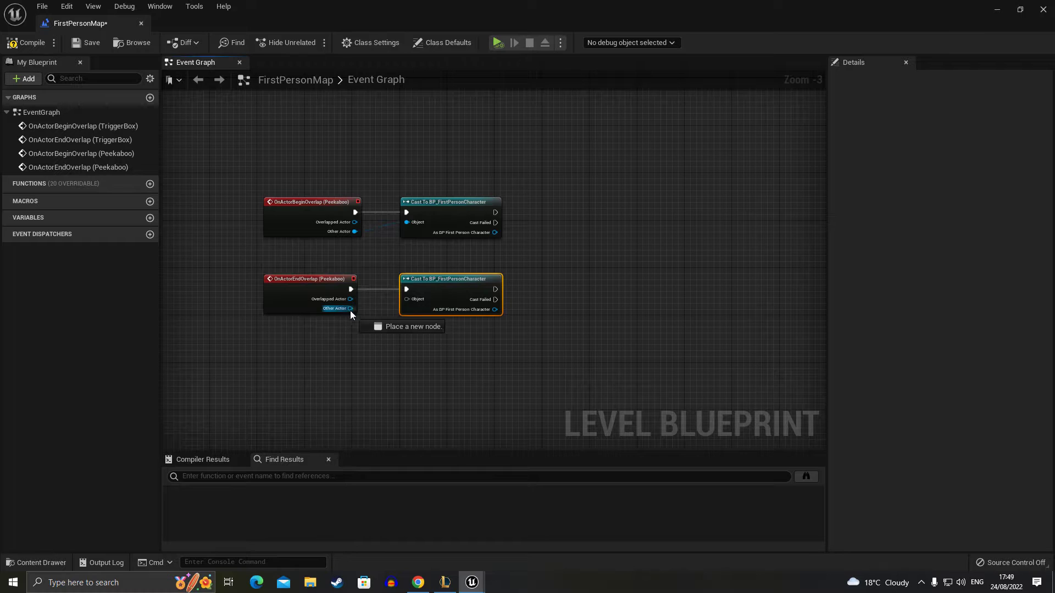
pyautogui.moveTo(522, 242); pyautogui.dragTo(389, 255, button='right')
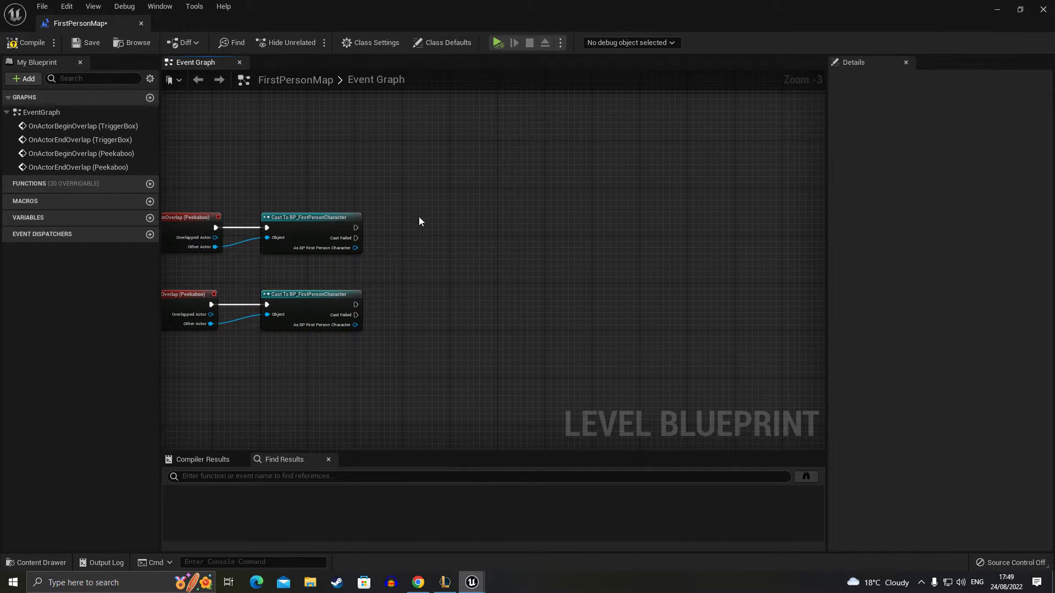
pyautogui.moveTo(419, 221); pyautogui.dragTo(426, 284, button='right')
pyautogui.moveTo(383, 216); pyautogui.dragTo(369, 205, button='right')
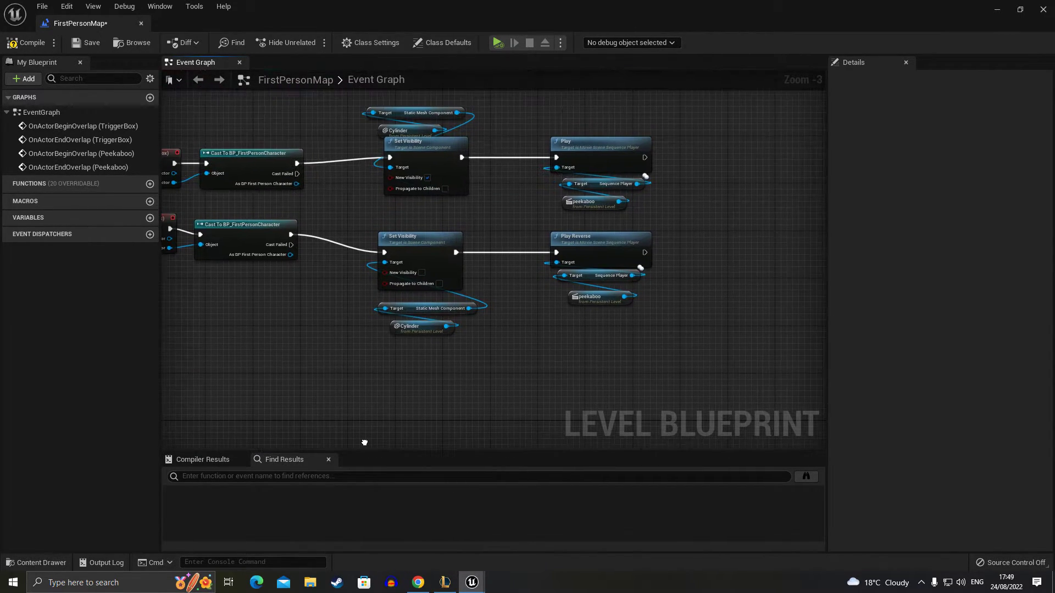
# Step: Cut the two Set Visibility nodes and paste them beside the Peekaboo cast nodes
pyautogui.click(423, 163)
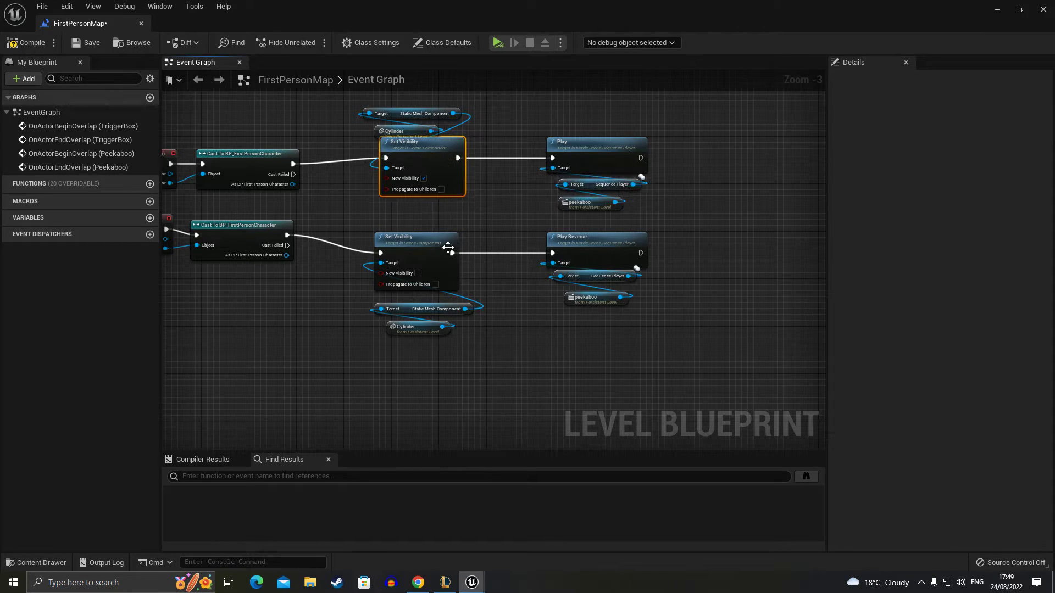
pyautogui.click(440, 244)
pyautogui.moveTo(468, 351)
pyautogui.mouseDown(button='right')
pyautogui.moveTo(409, 195)
pyautogui.moveTo(368, 256)
pyautogui.mouseUp(button='right')
pyautogui.hotkey('ctrl', 'x')
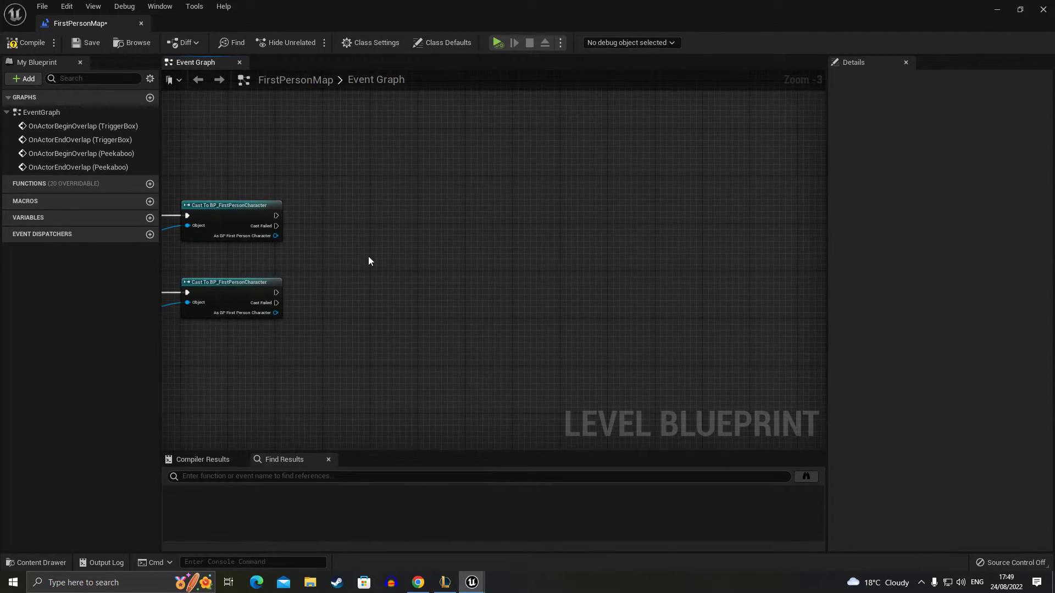
pyautogui.hotkey('ctrl', 'v')
pyautogui.click(348, 286)
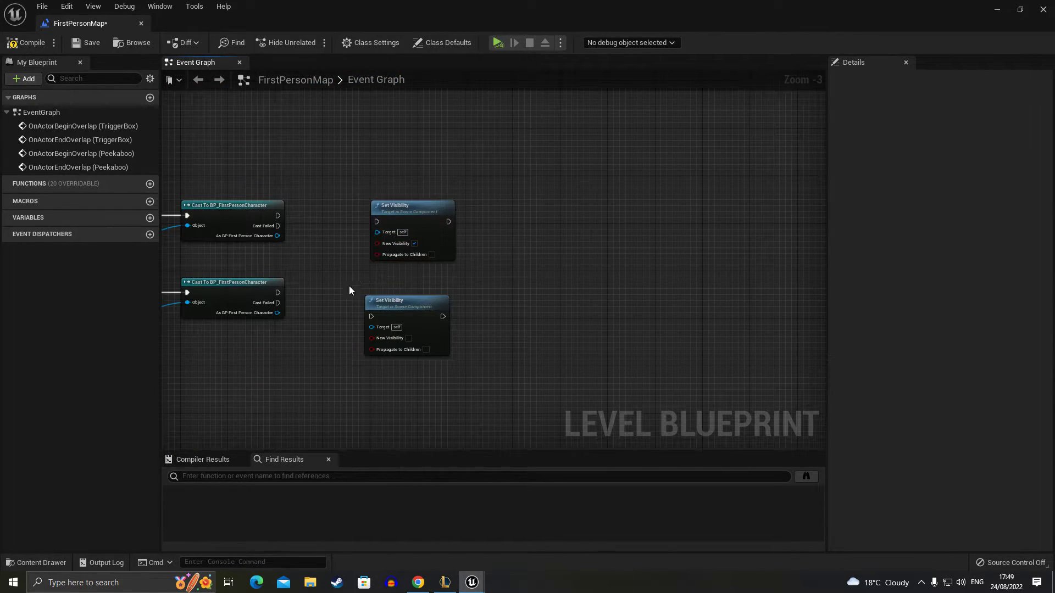
pyautogui.rightClick(492, 297)
pyautogui.write('set v')
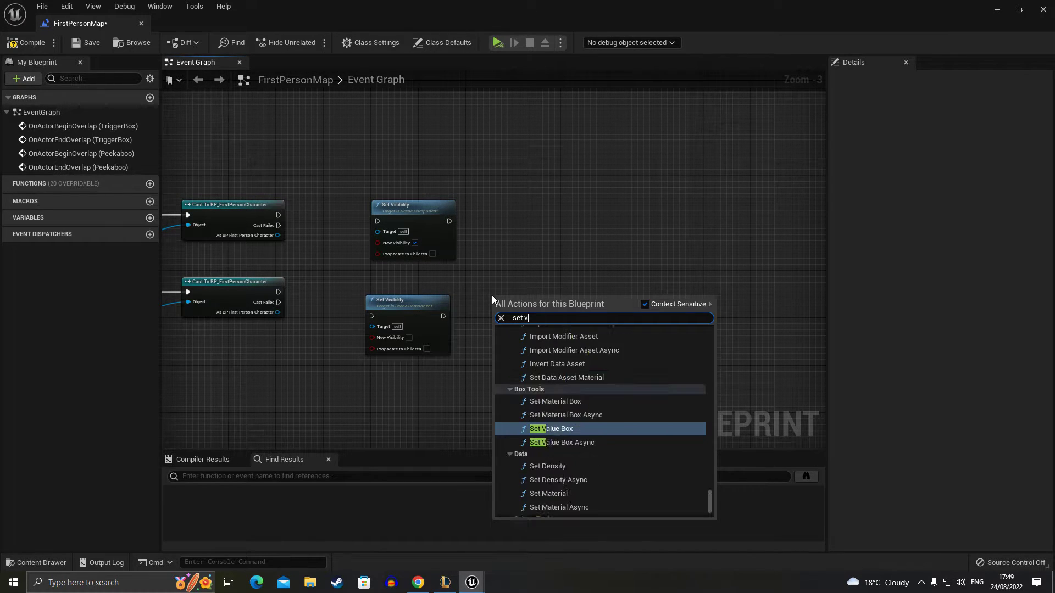
pyautogui.write('isib')
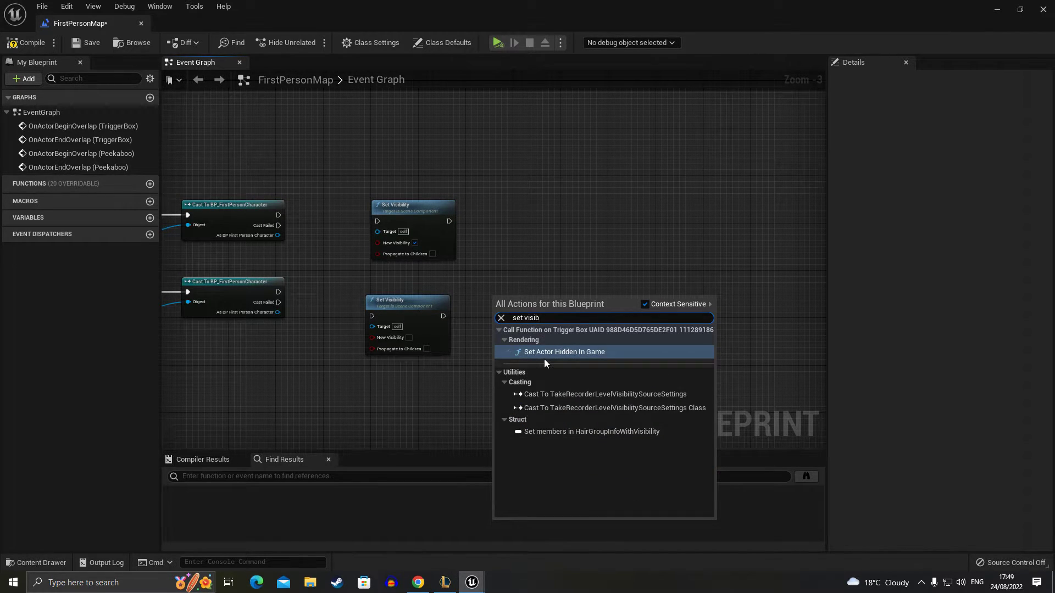
pyautogui.click(503, 275)
pyautogui.moveTo(503, 276); pyautogui.dragTo(514, 296, button='right')
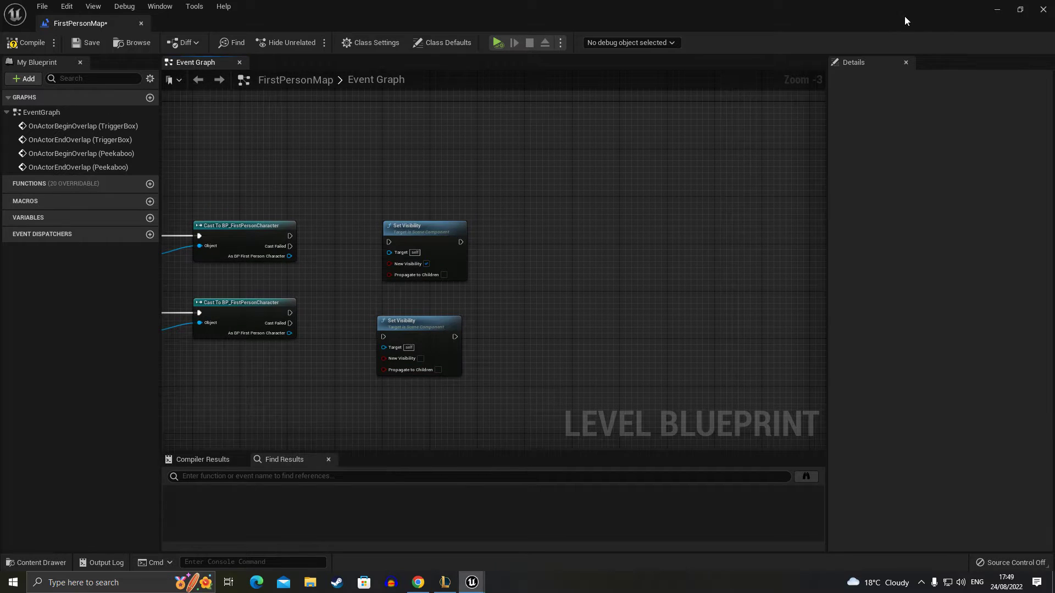
# Step: Select Cylinder2 in the level, then return to the Level Blueprint
pyautogui.click(999, 10)
pyautogui.click(550, 251)
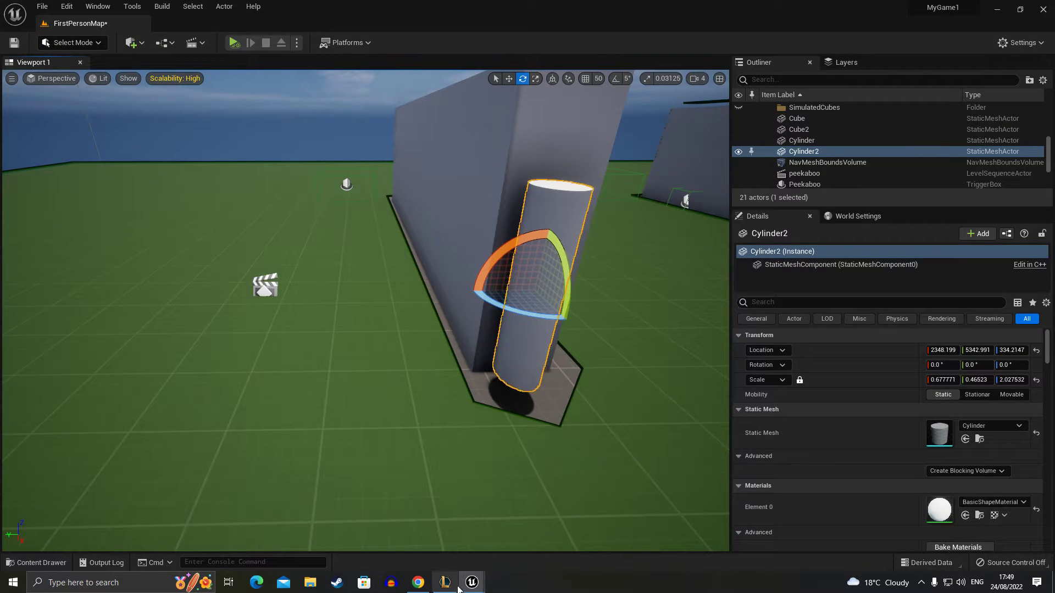
pyautogui.moveTo(458, 587)
pyautogui.click(516, 544)
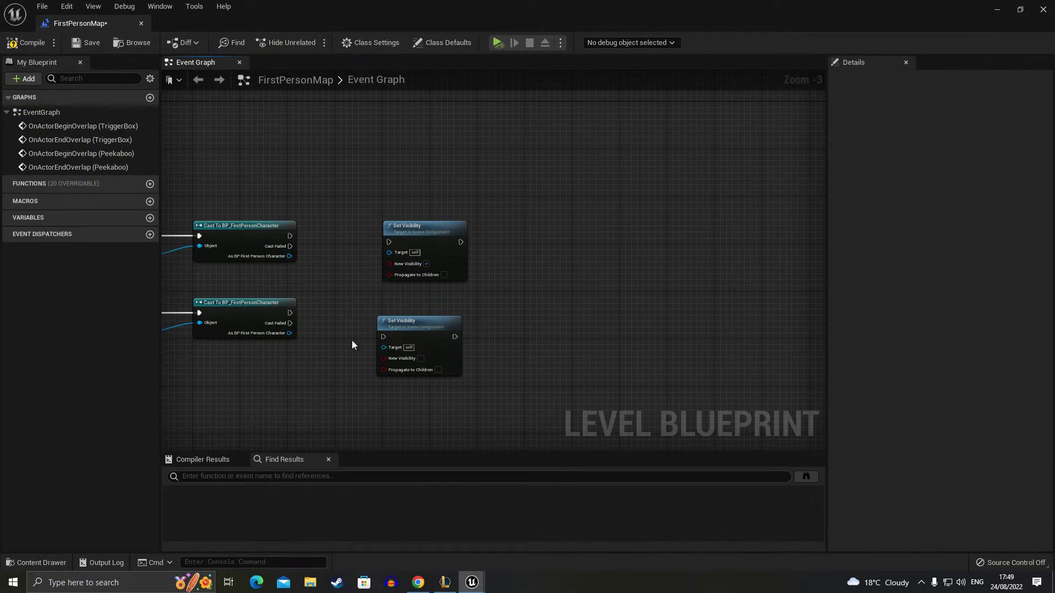
# Step: Reposition the two Set Visibility nodes next to the casts
pyautogui.moveTo(352, 345); pyautogui.dragTo(328, 220, button='right')
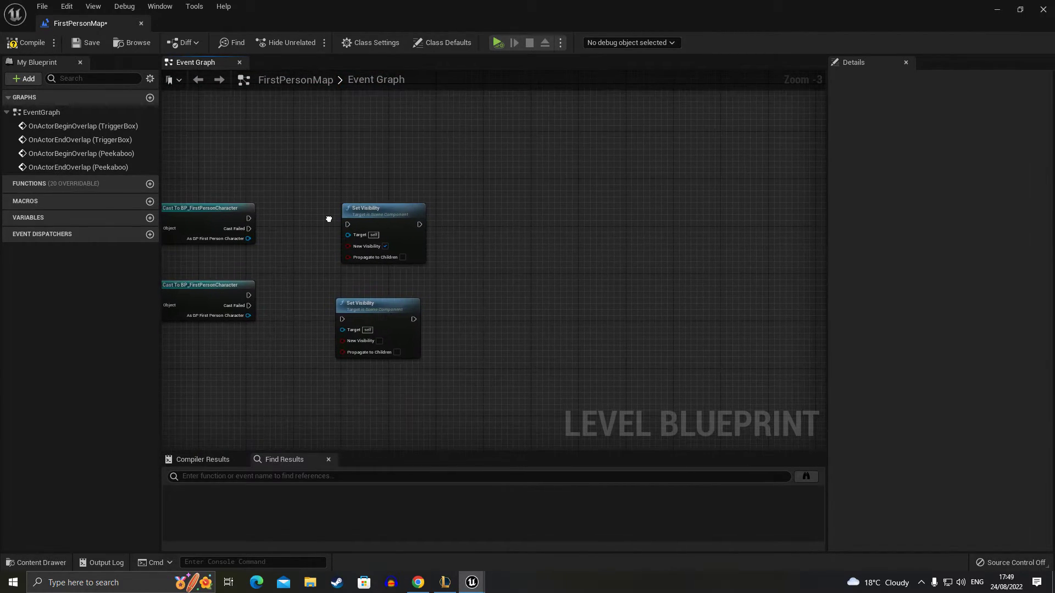
pyautogui.moveTo(313, 185); pyautogui.dragTo(434, 361)
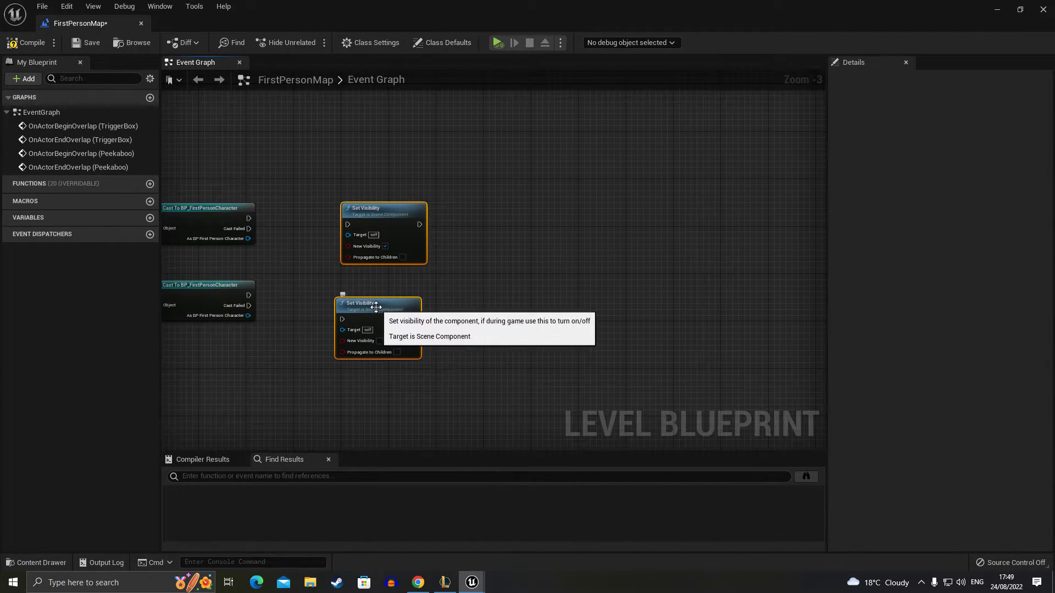
pyautogui.moveTo(371, 316); pyautogui.dragTo(459, 309)
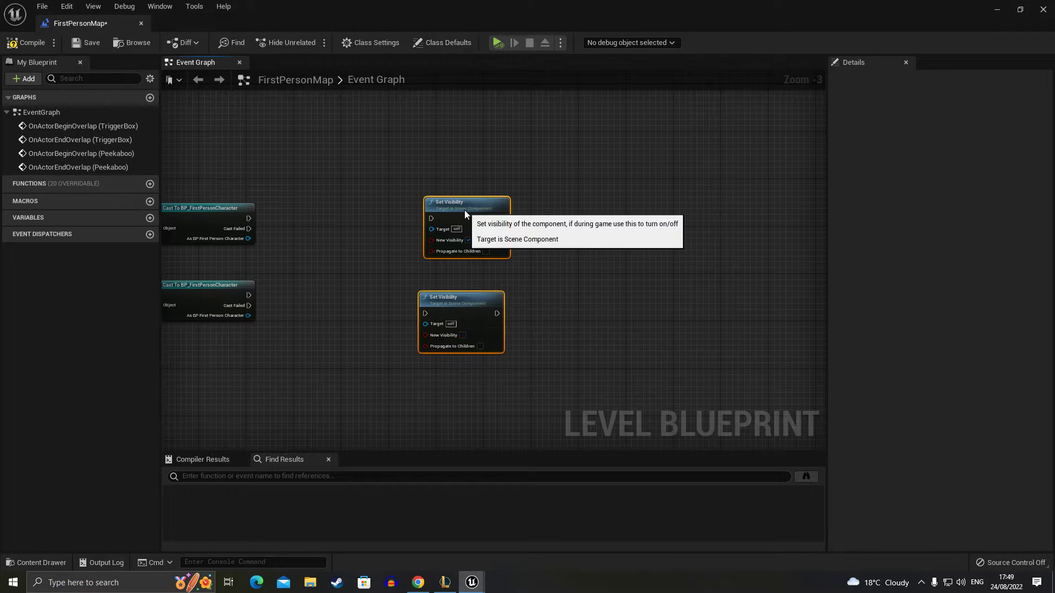
pyautogui.moveTo(464, 210); pyautogui.dragTo(383, 211)
pyautogui.hotkey('ctrl', 'z')
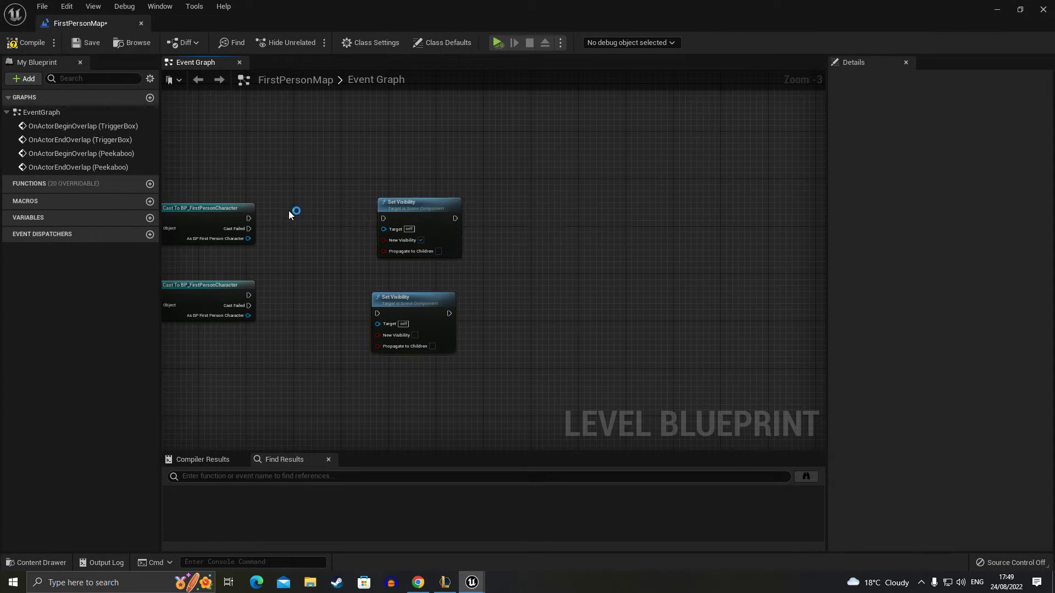
# Step: Add two Cylinder2 reference nodes to the graph
pyautogui.moveTo(297, 335); pyautogui.dragTo(323, 345, button='right')
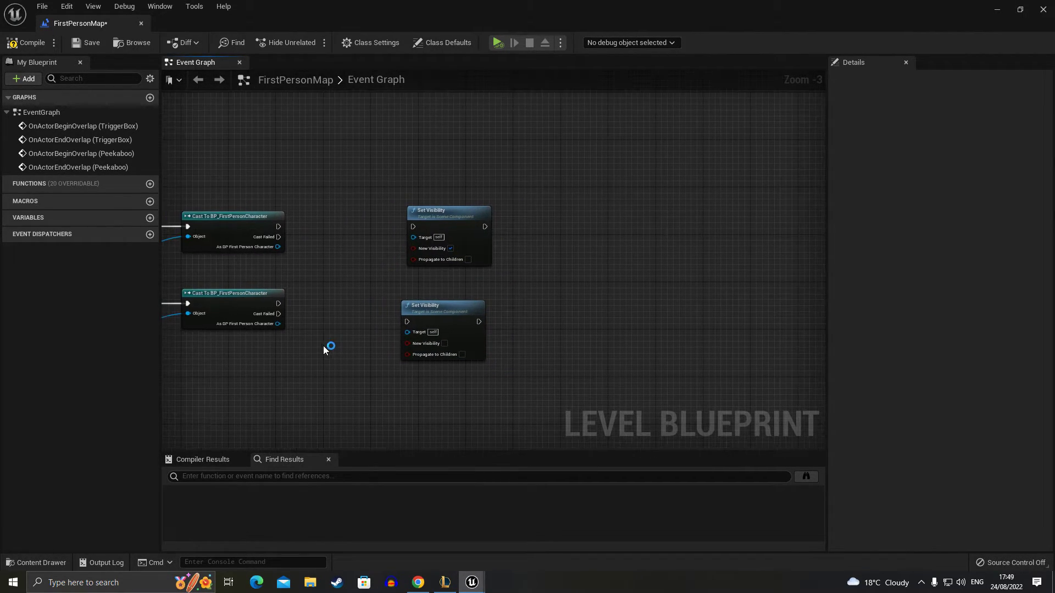
pyautogui.rightClick(324, 347)
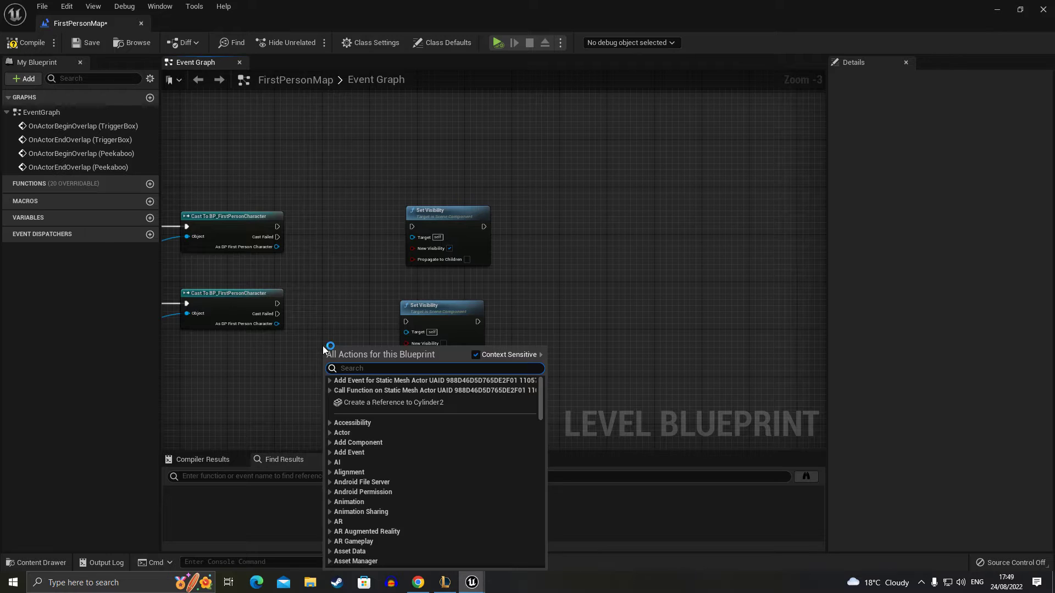
pyautogui.click(391, 403)
pyautogui.rightClick(322, 255)
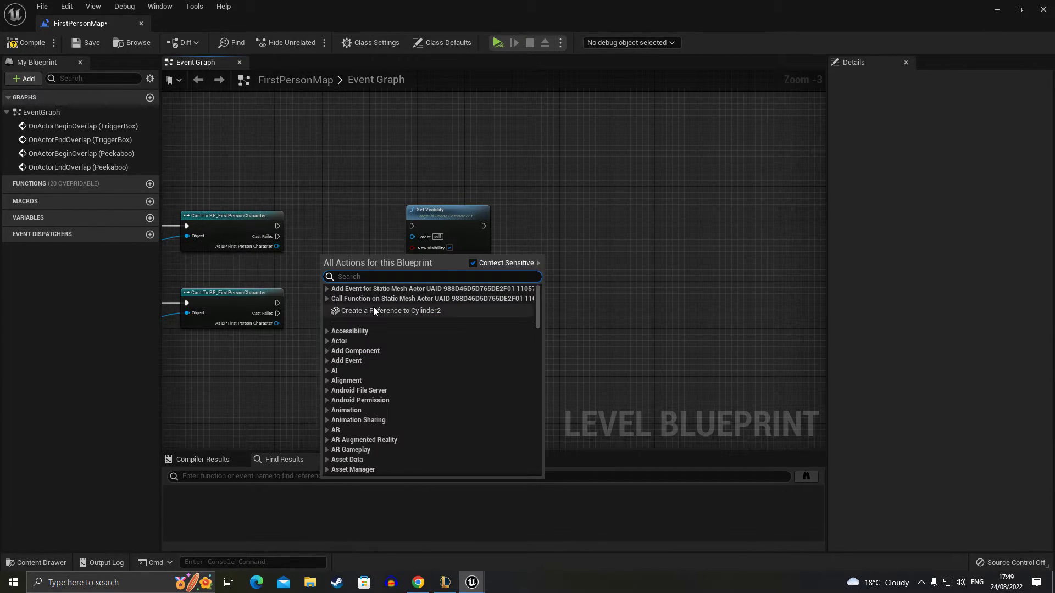
pyautogui.click(373, 307)
pyautogui.moveTo(346, 263); pyautogui.dragTo(340, 276)
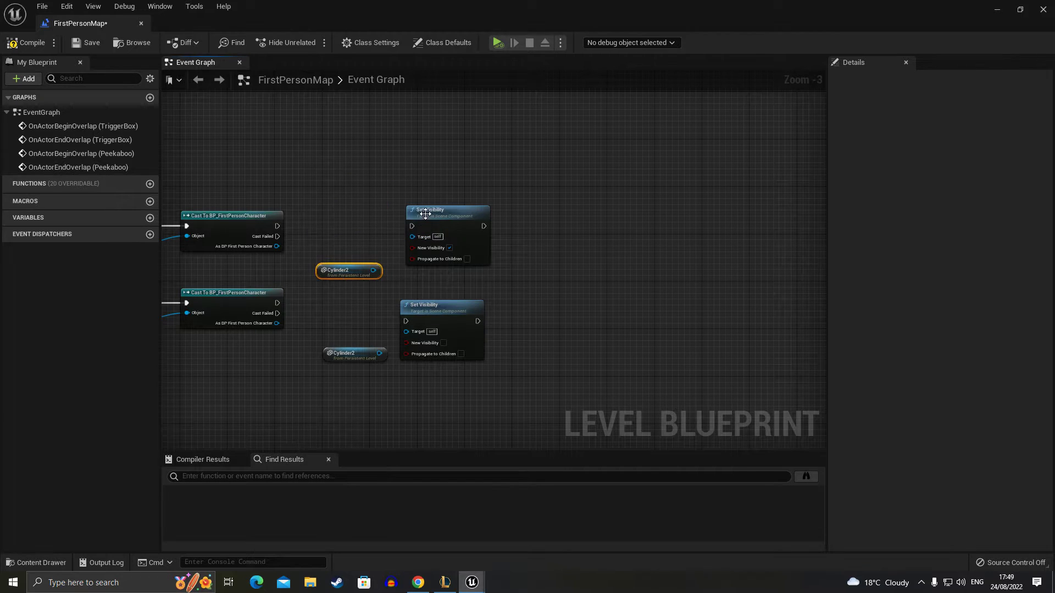
# Step: Arrange the nodes and connect Cylinder2 to the lower Set Visibility target
pyautogui.moveTo(440, 210); pyautogui.dragTo(428, 163)
pyautogui.moveTo(346, 270); pyautogui.dragTo(382, 253)
pyautogui.moveTo(366, 354); pyautogui.dragTo(377, 413)
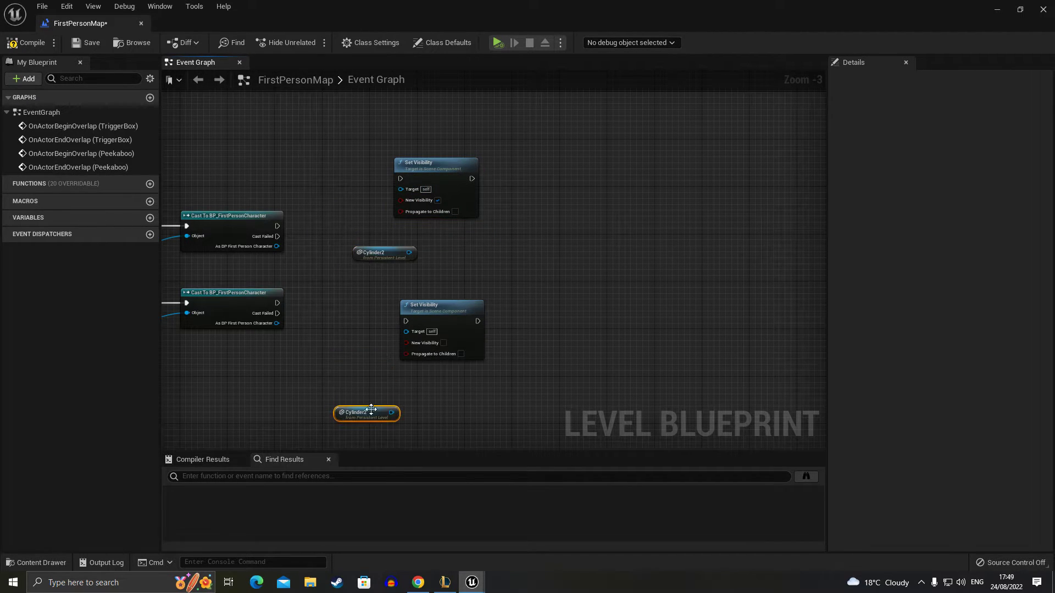
pyautogui.moveTo(439, 308); pyautogui.dragTo(444, 309)
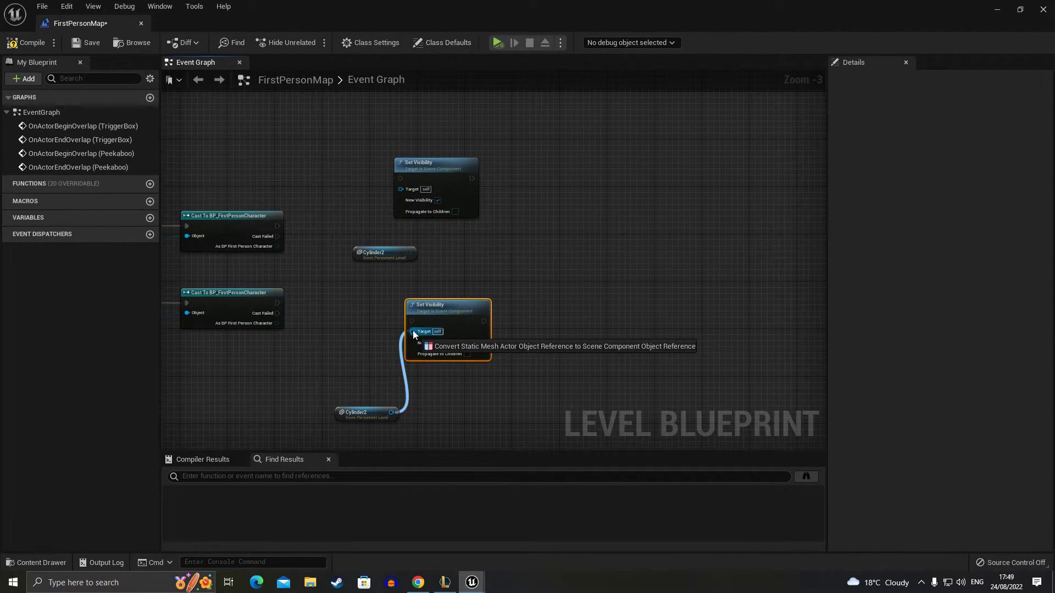
pyautogui.moveTo(387, 342); pyautogui.dragTo(413, 331)
pyautogui.moveTo(410, 371); pyautogui.dragTo(437, 374)
pyautogui.moveTo(360, 415); pyautogui.dragTo(438, 392)
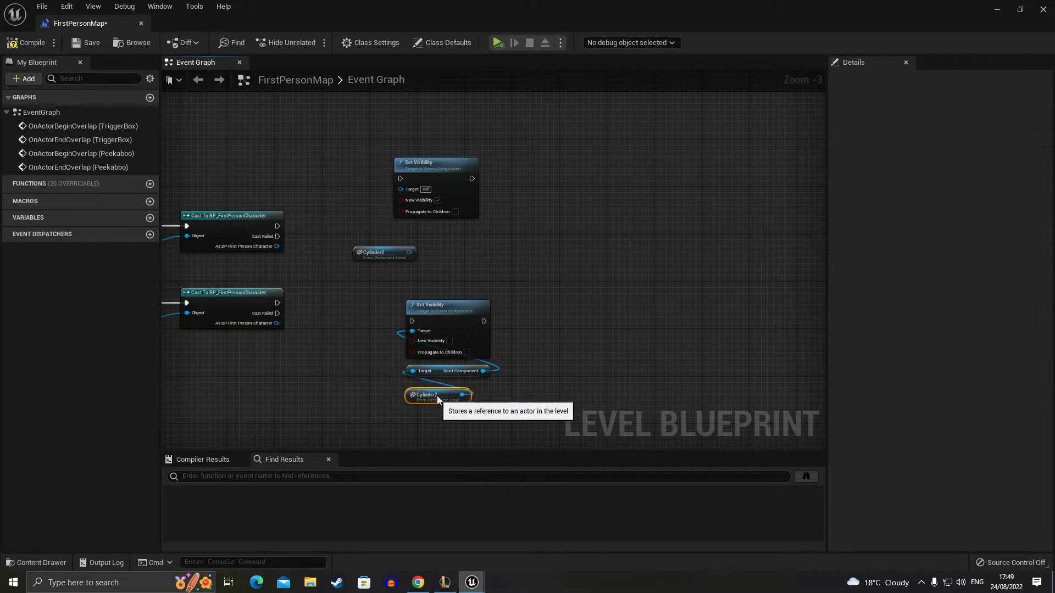
pyautogui.click(352, 353)
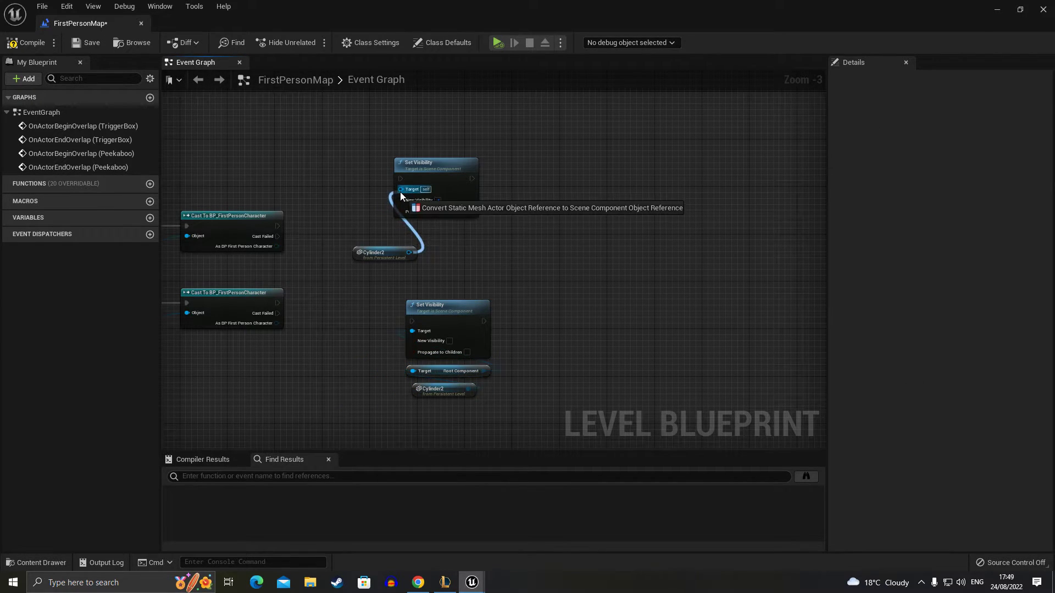
# Step: Connect the upper Cylinder2 to the top Set Visibility and tick its visible option
pyautogui.moveTo(409, 252)
pyautogui.mouseDown()
pyautogui.moveTo(401, 189)
pyautogui.moveTo(416, 241)
pyautogui.mouseUp()
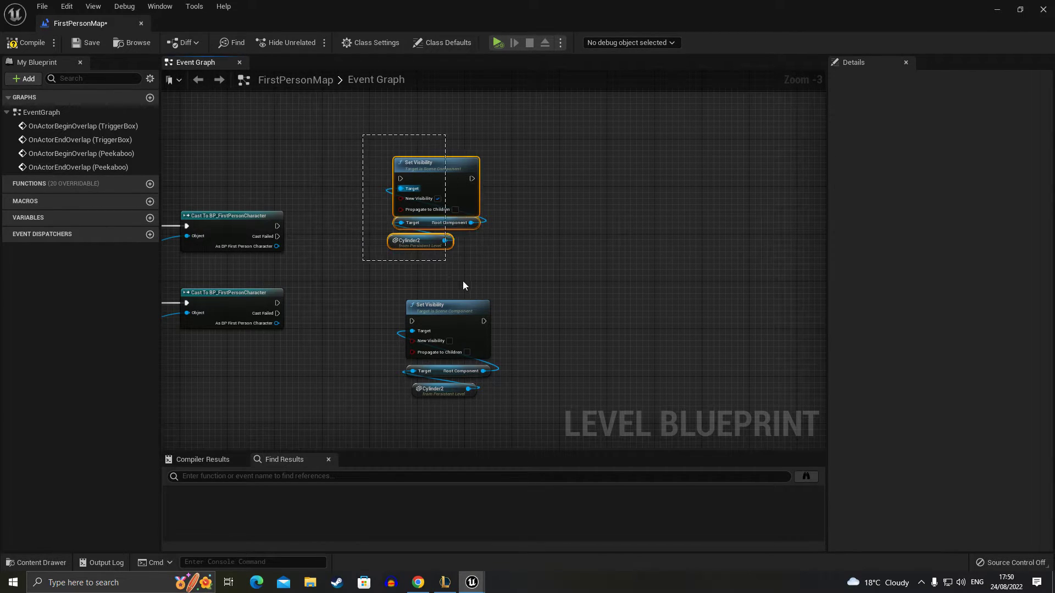
pyautogui.moveTo(364, 134); pyautogui.dragTo(465, 274)
pyautogui.moveTo(430, 164); pyautogui.dragTo(437, 176)
pyautogui.click(291, 239)
# Step: Wire each Cast's execution output into its Set Visibility node
pyautogui.moveTo(277, 225); pyautogui.dragTo(406, 190)
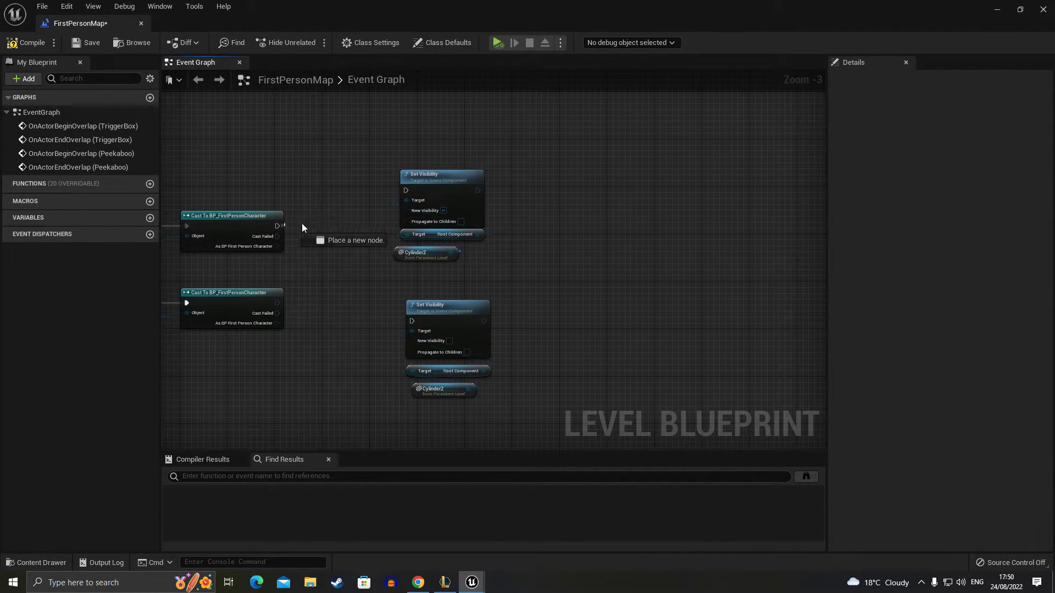
pyautogui.click(443, 210)
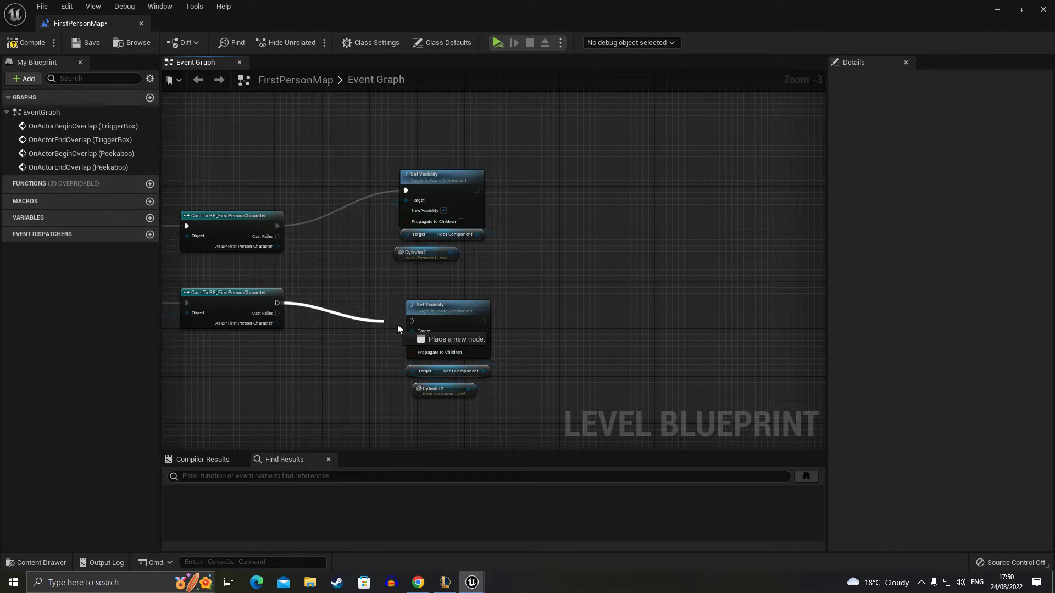
pyautogui.moveTo(277, 303); pyautogui.dragTo(412, 321)
pyautogui.moveTo(504, 229); pyautogui.dragTo(366, 246, button='right')
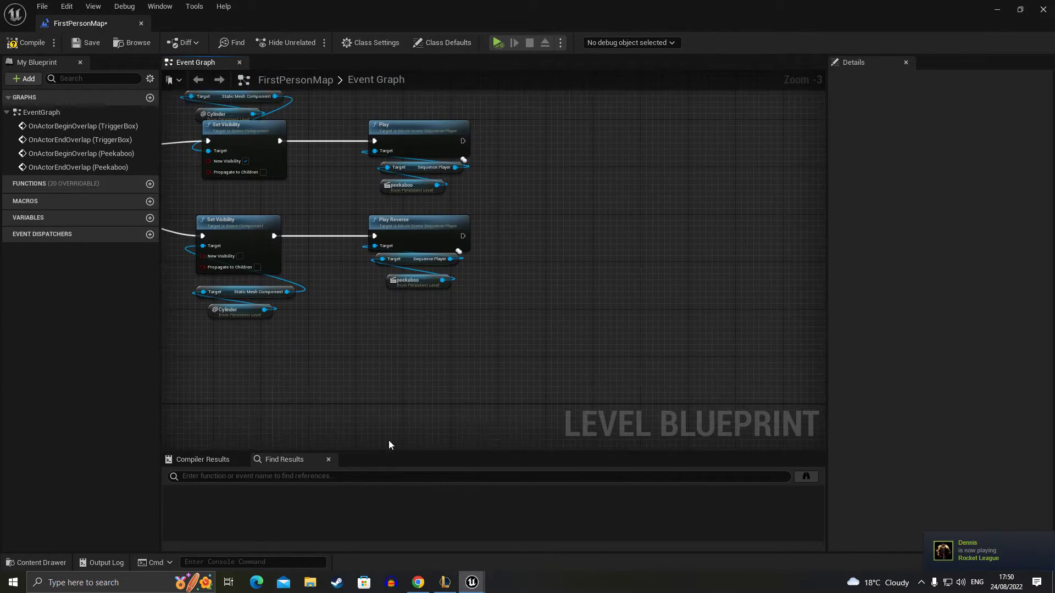
pyautogui.moveTo(392, 164); pyautogui.dragTo(893, 50, button='right')
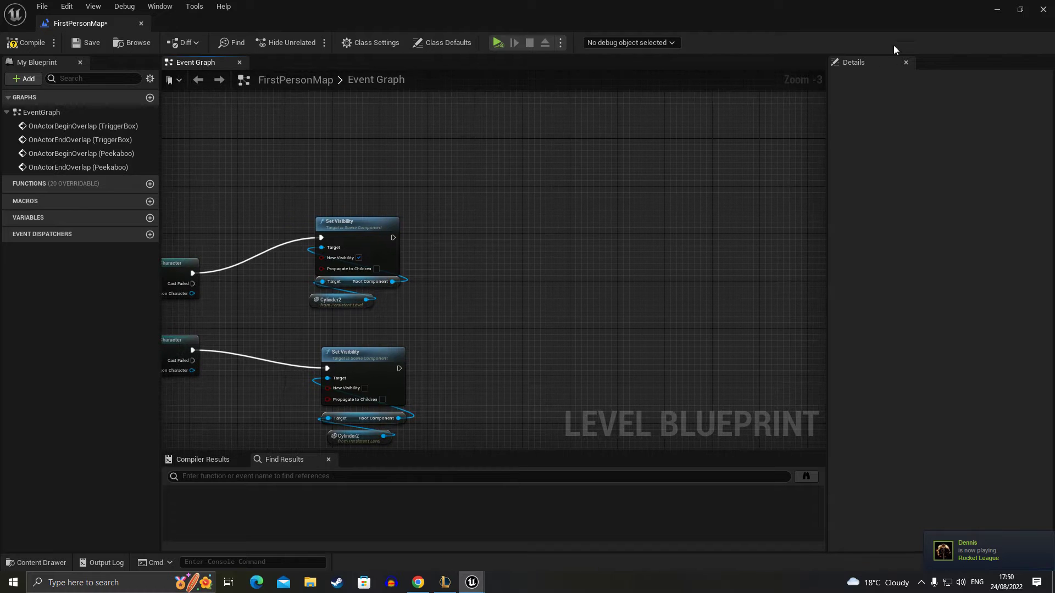
pyautogui.click(997, 10)
# Step: Select peekingcyclinder in the level and add its reference to the Level Blueprint
pyautogui.click(263, 284)
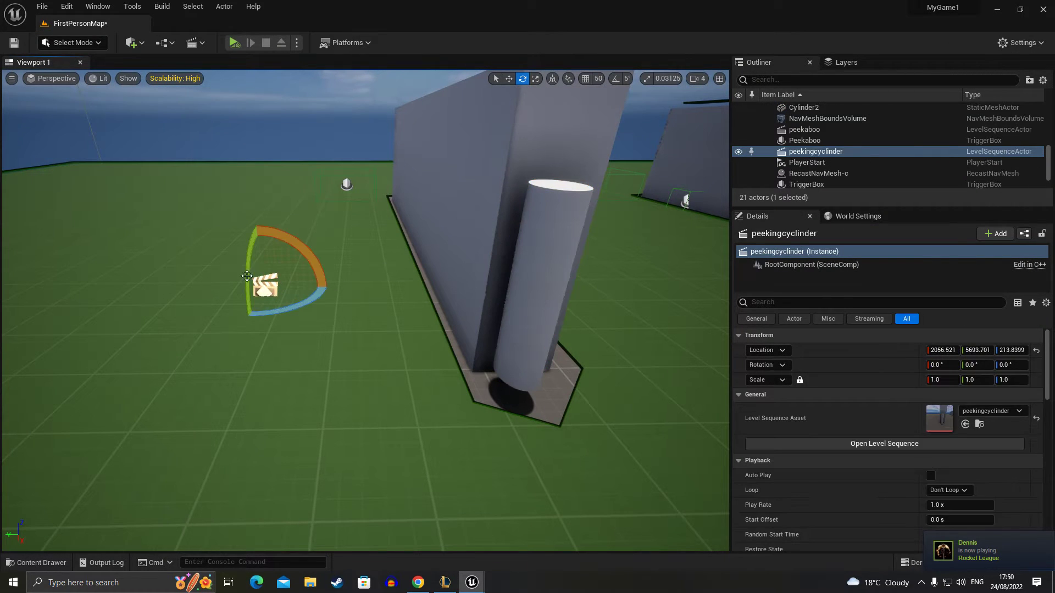
pyautogui.moveTo(472, 582)
pyautogui.click(528, 525)
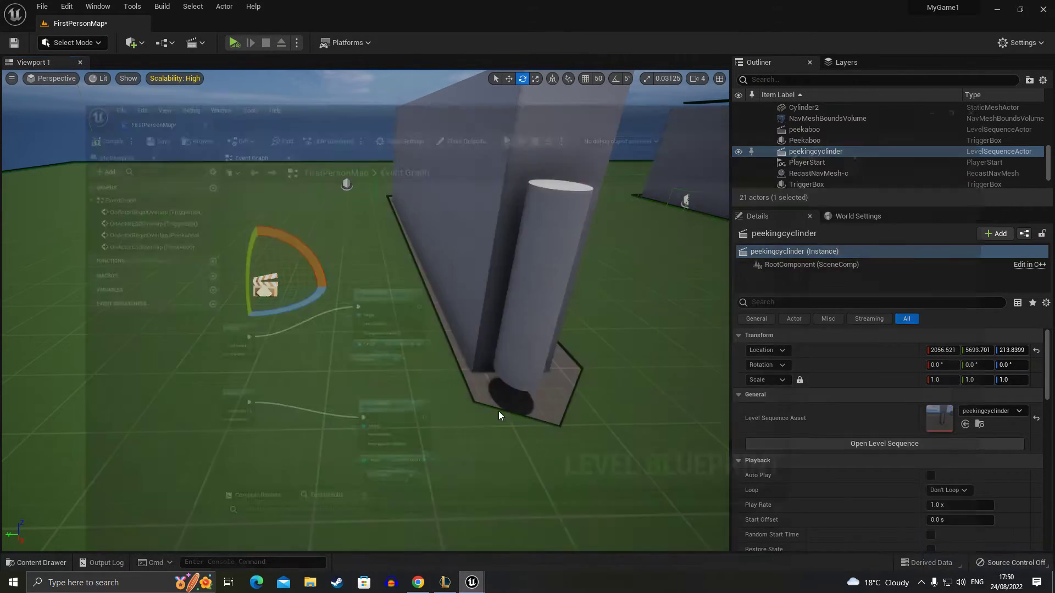
pyautogui.rightClick(441, 258)
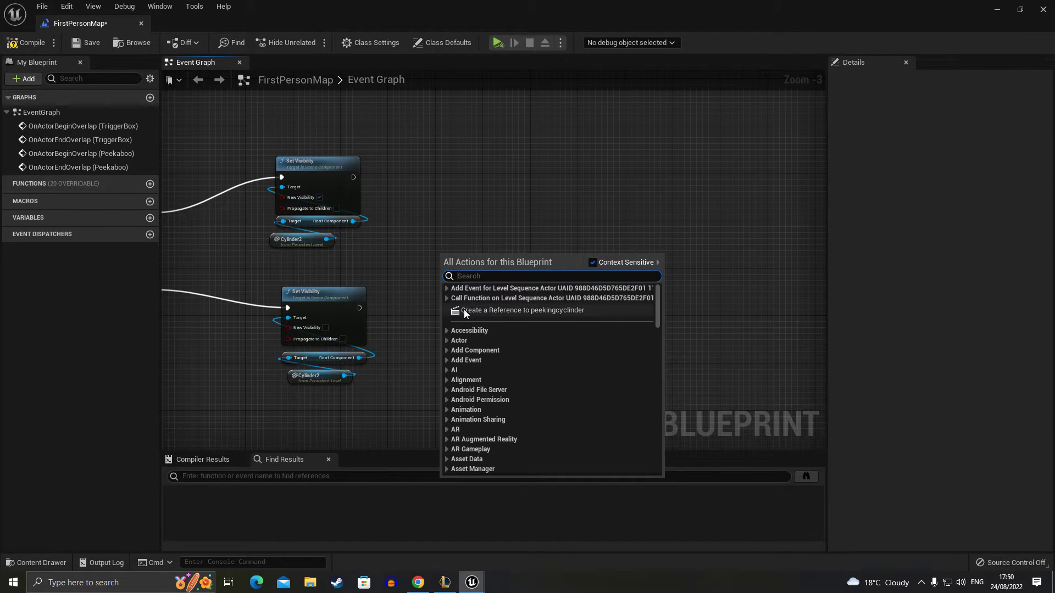
pyautogui.click(491, 309)
# Step: Add a Play node driven by peekingcyclinder's Sequence Player
pyautogui.moveTo(498, 257); pyautogui.dragTo(519, 216)
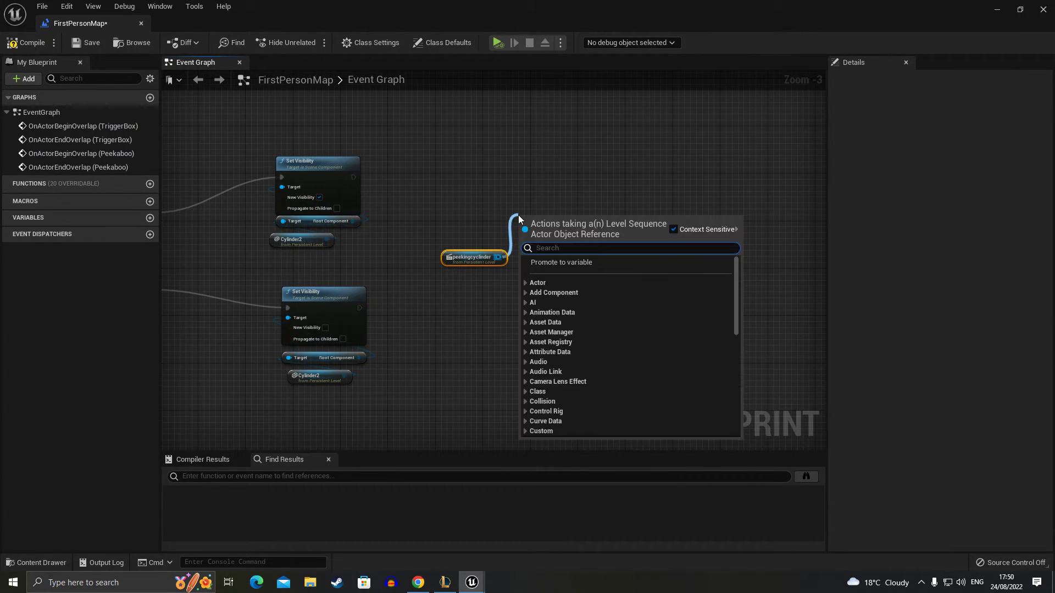
pyautogui.write('play')
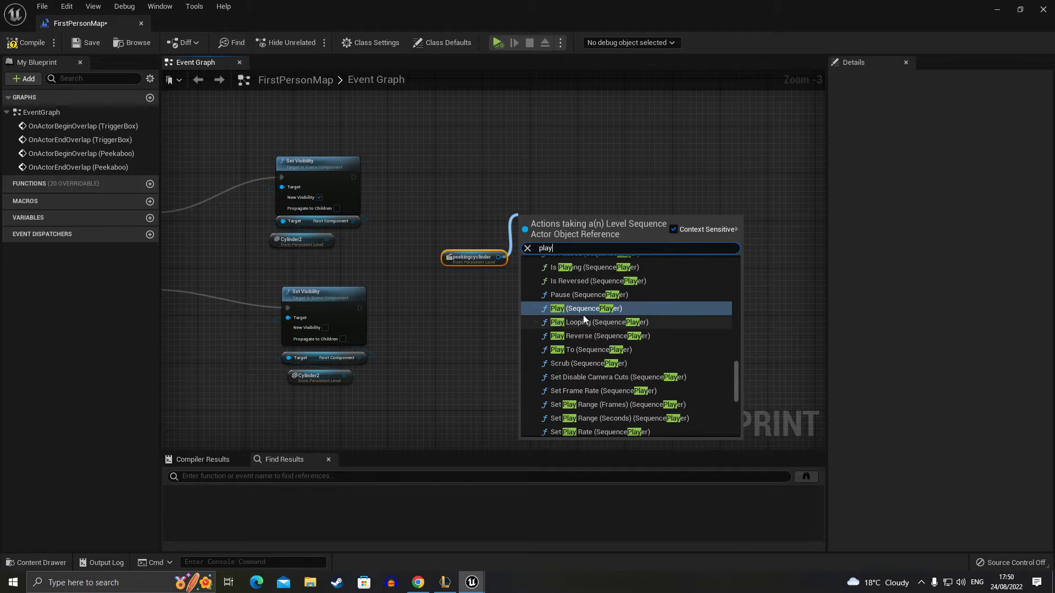
pyautogui.click(579, 309)
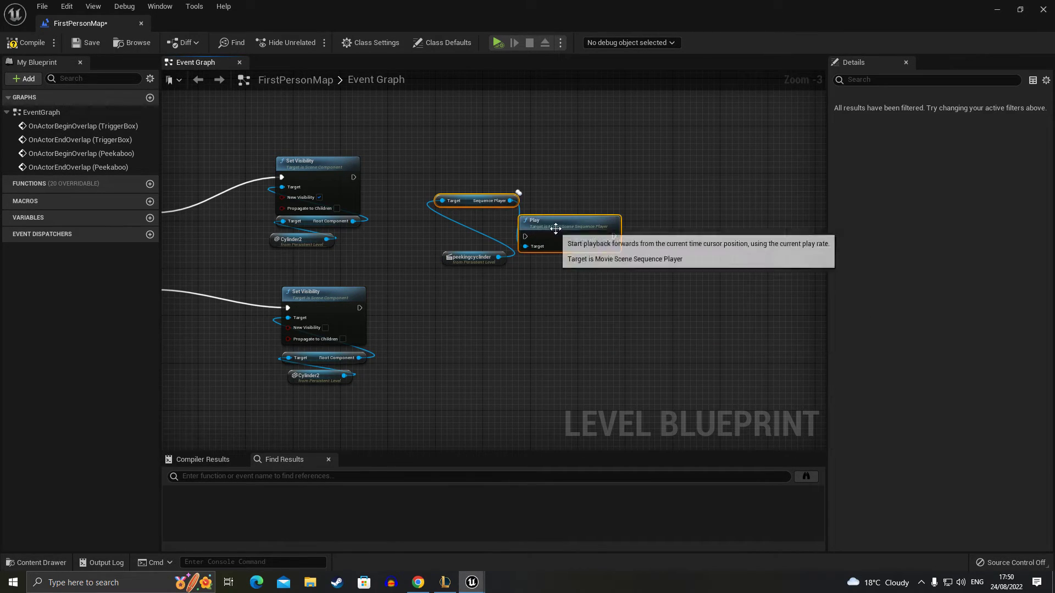
pyautogui.moveTo(466, 202); pyautogui.dragTo(465, 241)
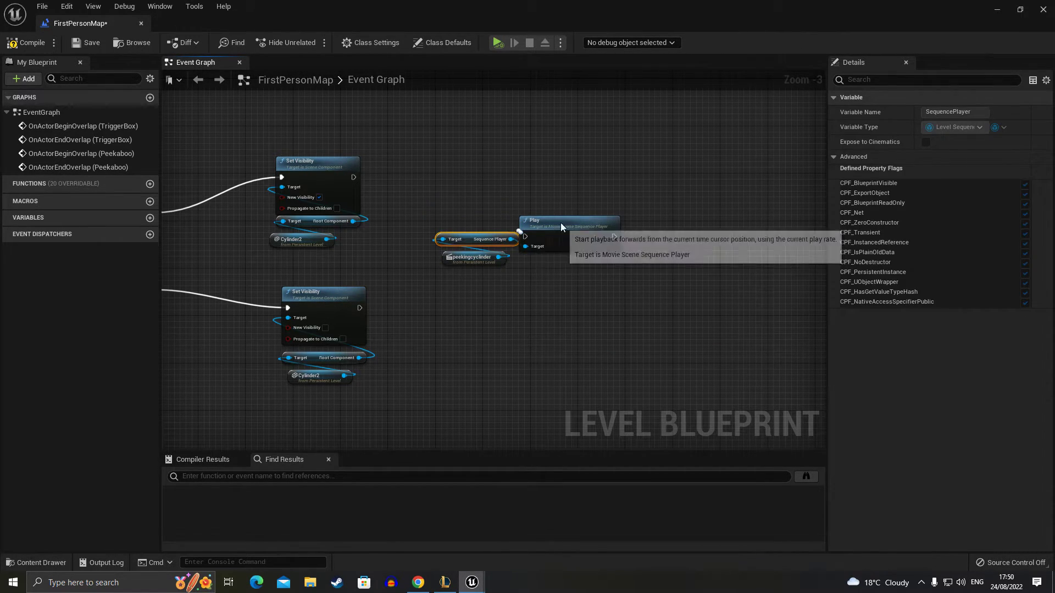
pyautogui.moveTo(560, 222)
pyautogui.mouseDown()
pyautogui.moveTo(478, 192)
pyautogui.moveTo(531, 286)
pyautogui.mouseUp()
# Step: Line up the Play nodes and run Play after the upper Set Visibility
pyautogui.click(320, 197)
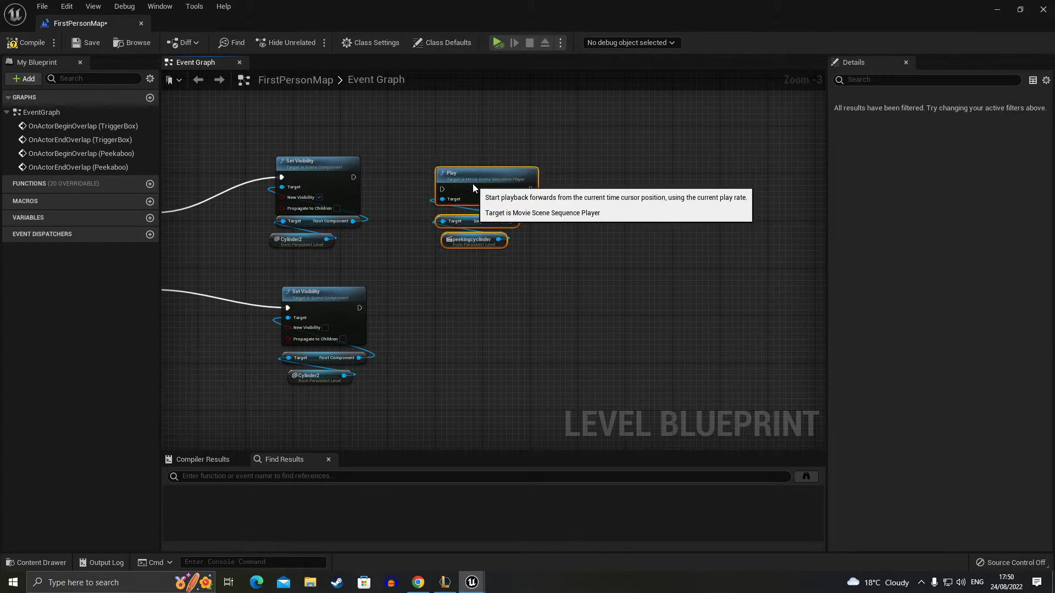
pyautogui.moveTo(472, 190); pyautogui.dragTo(473, 160)
pyautogui.click(384, 176)
pyautogui.moveTo(352, 175); pyautogui.dragTo(443, 181)
pyautogui.moveTo(426, 294); pyautogui.dragTo(480, 271, button='right')
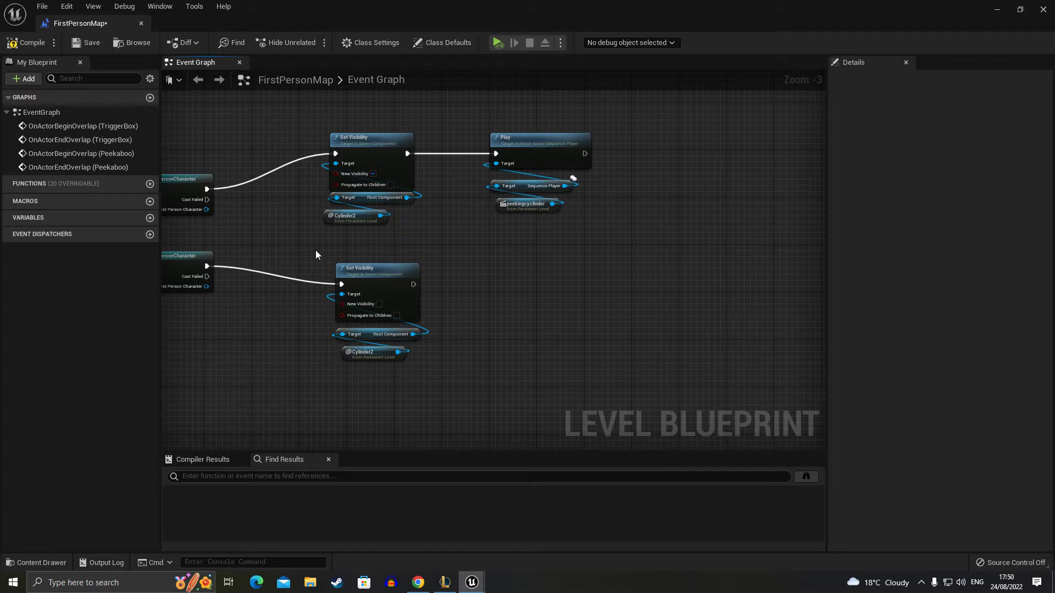
# Step: Move the lower Set Visibility with its Root Component and Cylinder2 targets to the right
pyautogui.moveTo(315, 254); pyautogui.dragTo(457, 398)
pyautogui.click(356, 281)
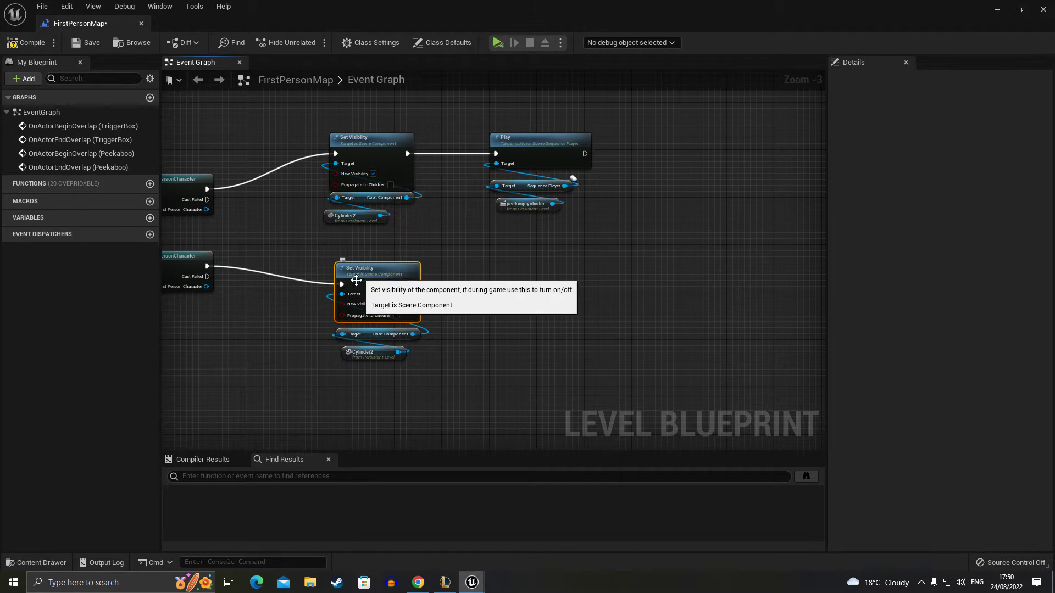
pyautogui.moveTo(354, 270); pyautogui.dragTo(519, 265)
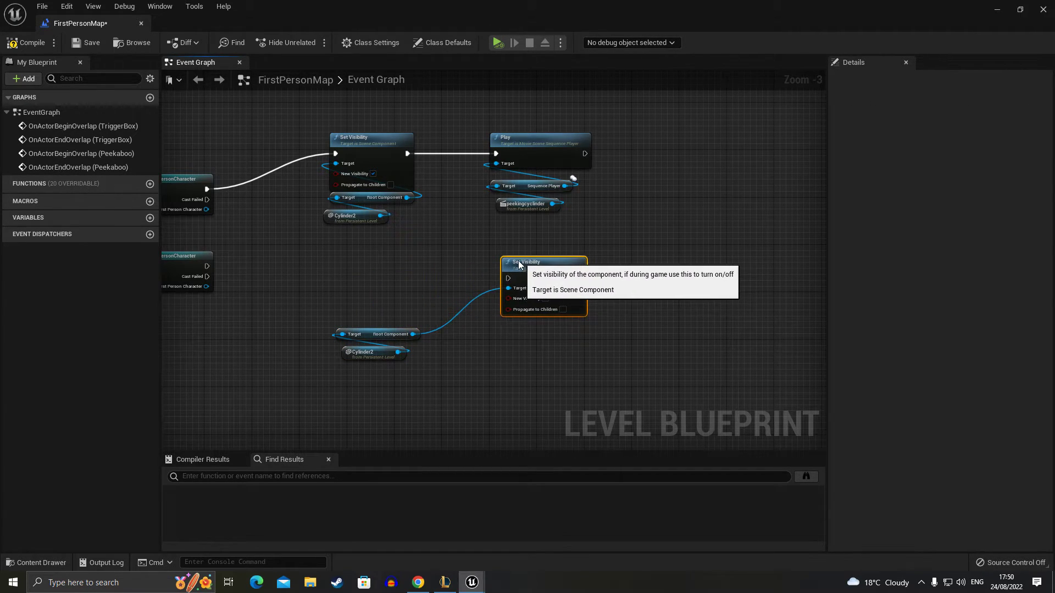
pyautogui.moveTo(329, 307); pyautogui.dragTo(425, 365)
pyautogui.moveTo(370, 337); pyautogui.dragTo(534, 330)
pyautogui.click(501, 203)
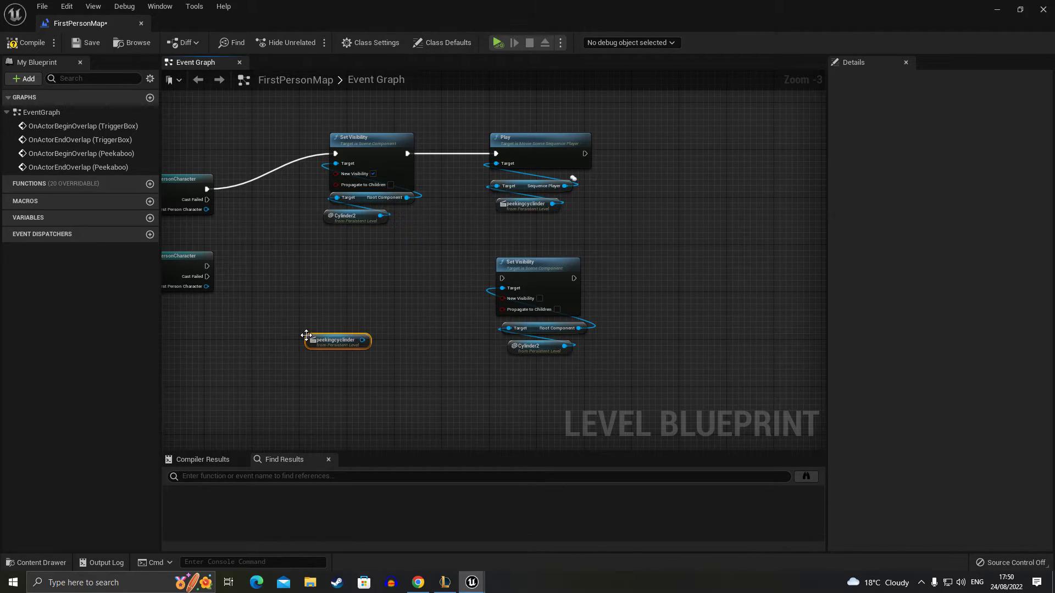
# Step: Add a Play Reverse node for peekingcyclinder, run from the second Cast
pyautogui.moveTo(360, 340); pyautogui.dragTo(377, 311)
pyautogui.write('re')
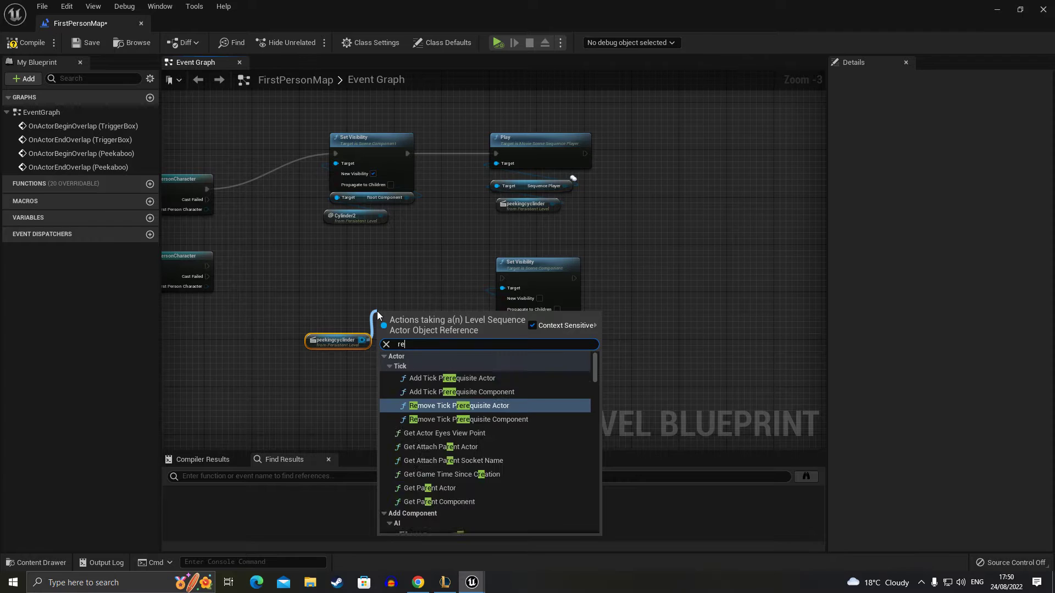
pyautogui.write('ver')
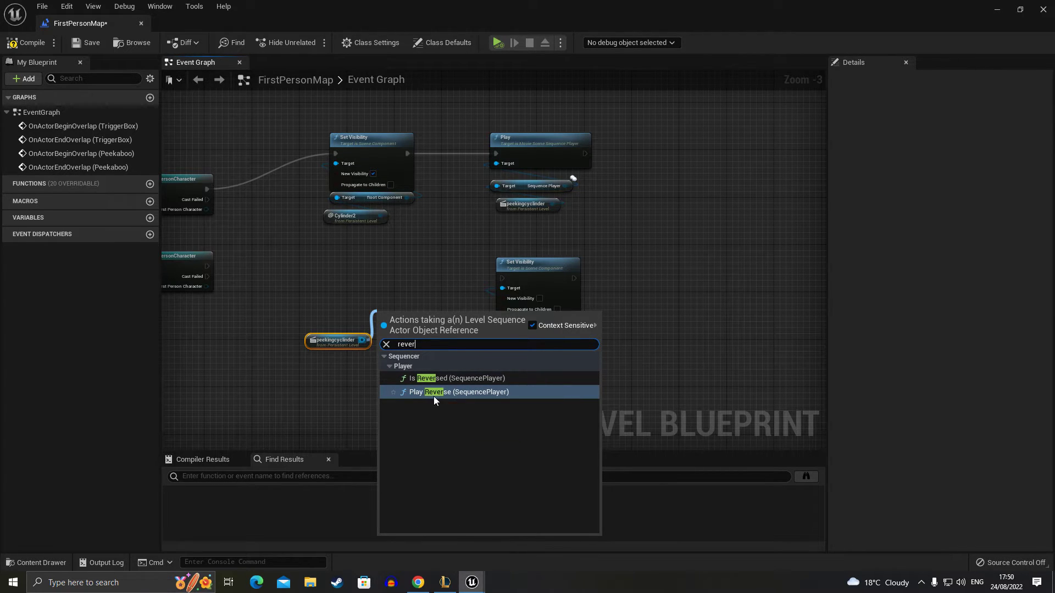
pyautogui.click(433, 393)
pyautogui.moveTo(328, 299); pyautogui.dragTo(335, 325)
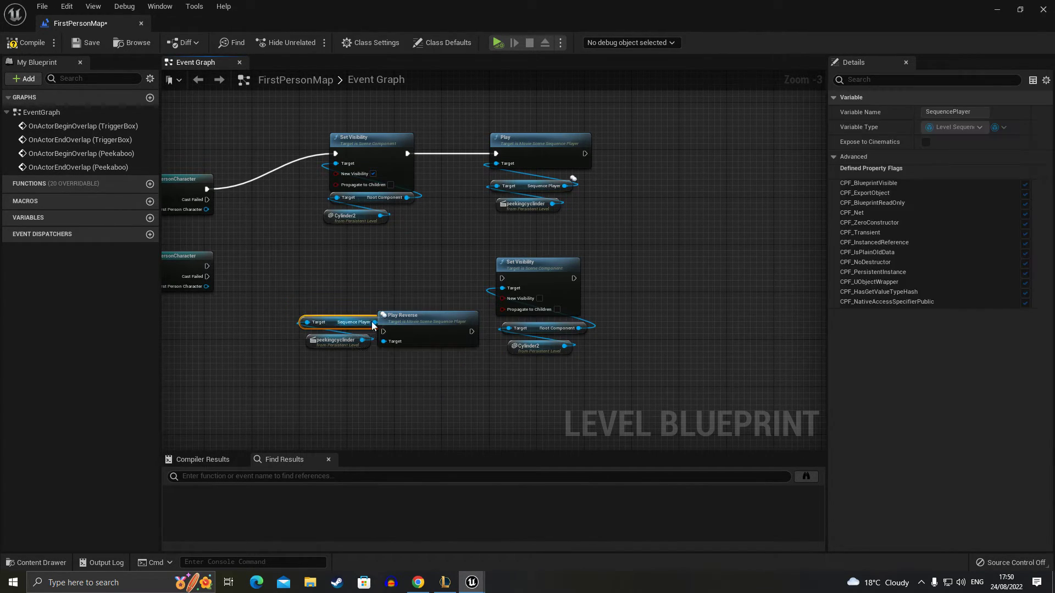
pyautogui.moveTo(415, 329); pyautogui.dragTo(345, 293)
pyautogui.moveTo(206, 266); pyautogui.dragTo(312, 296)
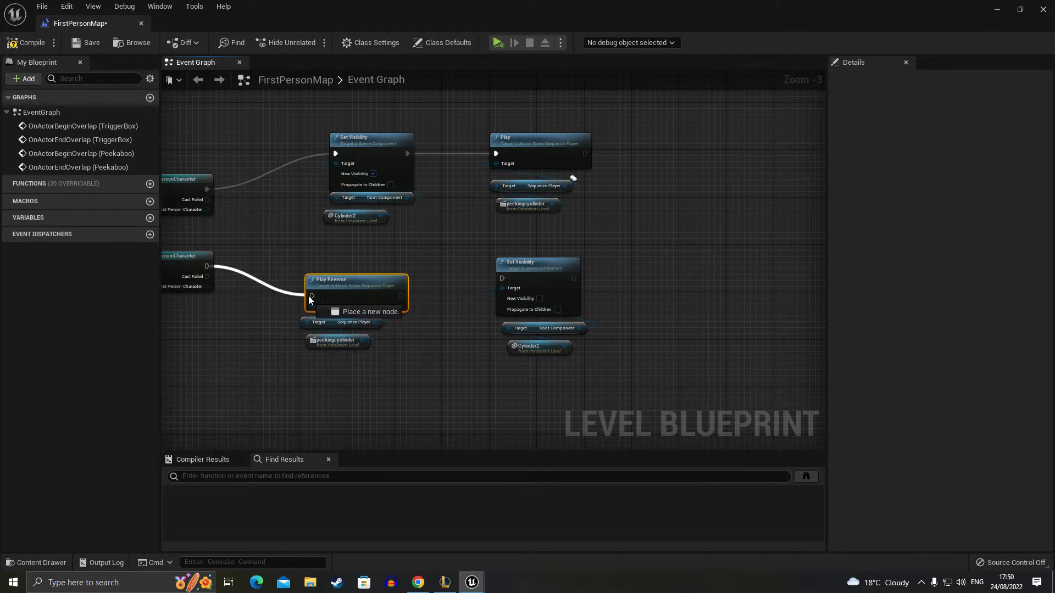
# Step: Add a 3-second Delay after Play Reverse that leads into hiding Cylinder2
pyautogui.moveTo(398, 296); pyautogui.dragTo(427, 301)
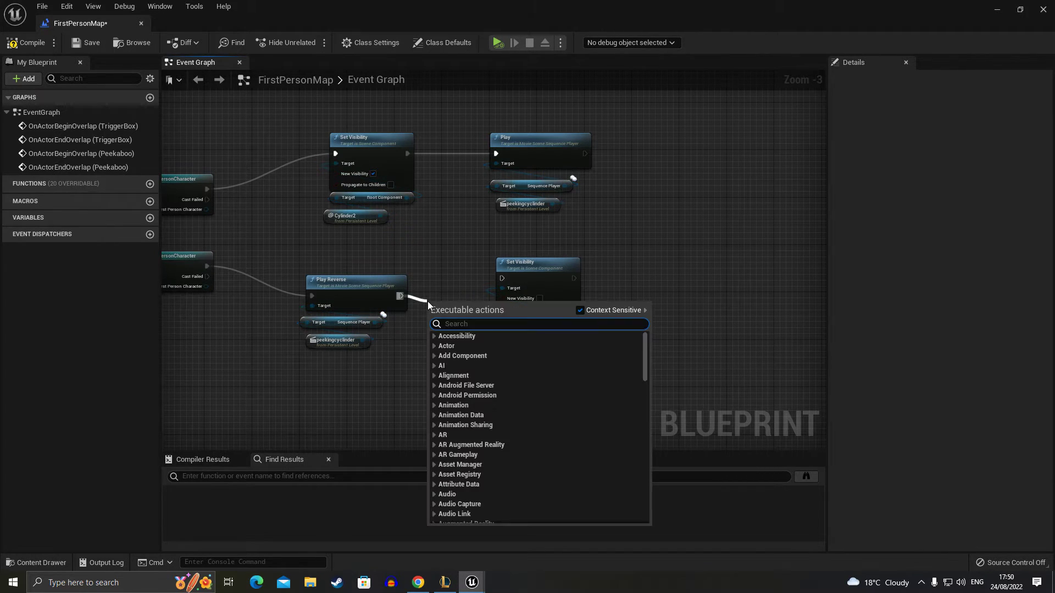
pyautogui.write('delay')
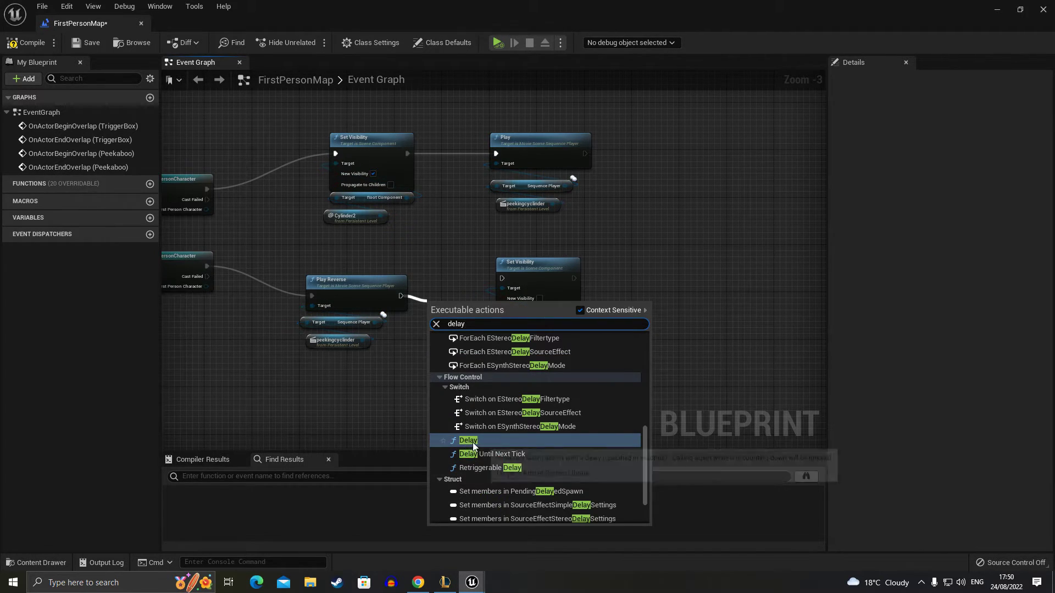
pyautogui.click(472, 441)
pyautogui.moveTo(541, 264); pyautogui.dragTo(581, 264)
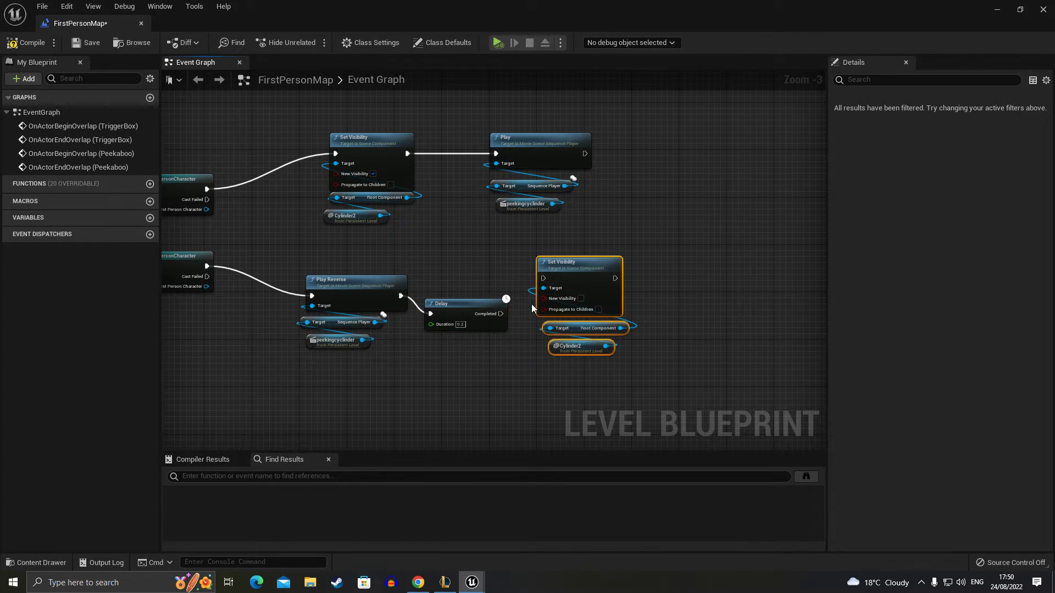
pyautogui.moveTo(503, 322); pyautogui.dragTo(543, 278)
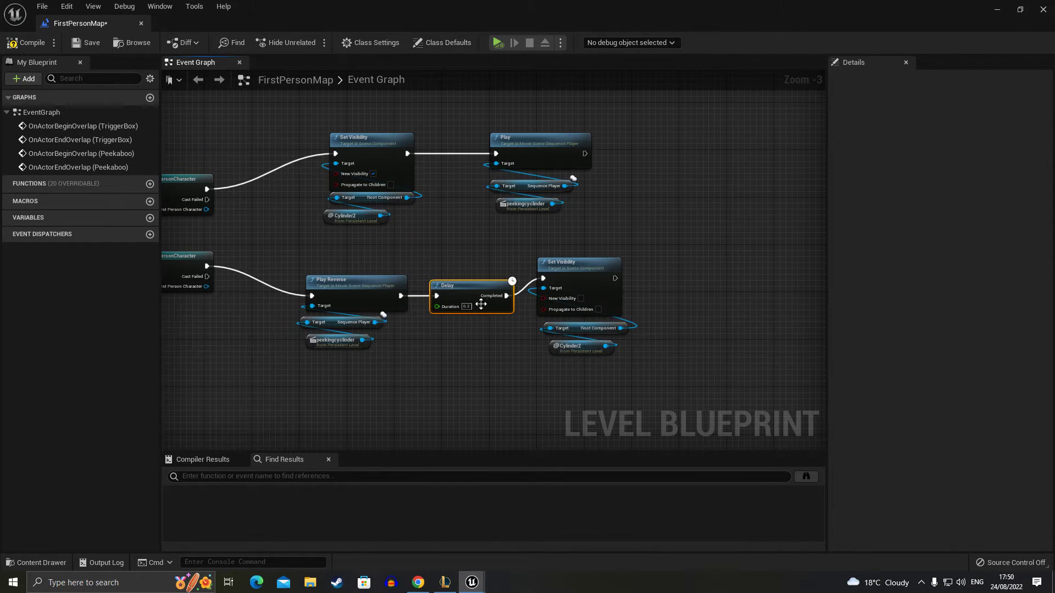
pyautogui.click(466, 306)
pyautogui.write('3')
pyautogui.click(516, 351)
# Step: Tidy the node layout and compile the Level Blueprint
pyautogui.moveTo(583, 276); pyautogui.dragTo(596, 293)
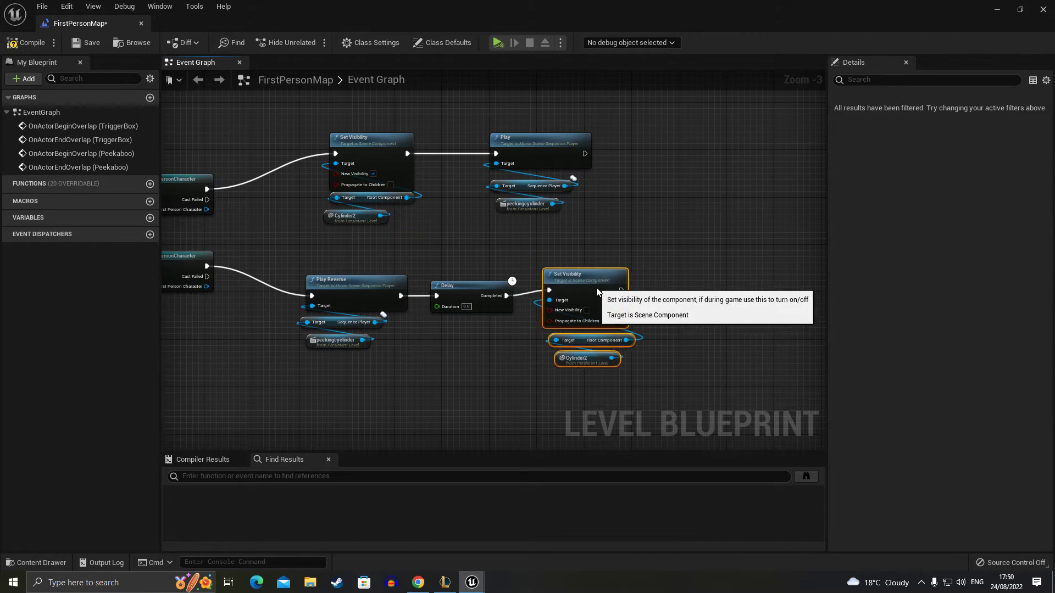
pyautogui.click(567, 252)
pyautogui.moveTo(482, 122); pyautogui.dragTo(577, 217)
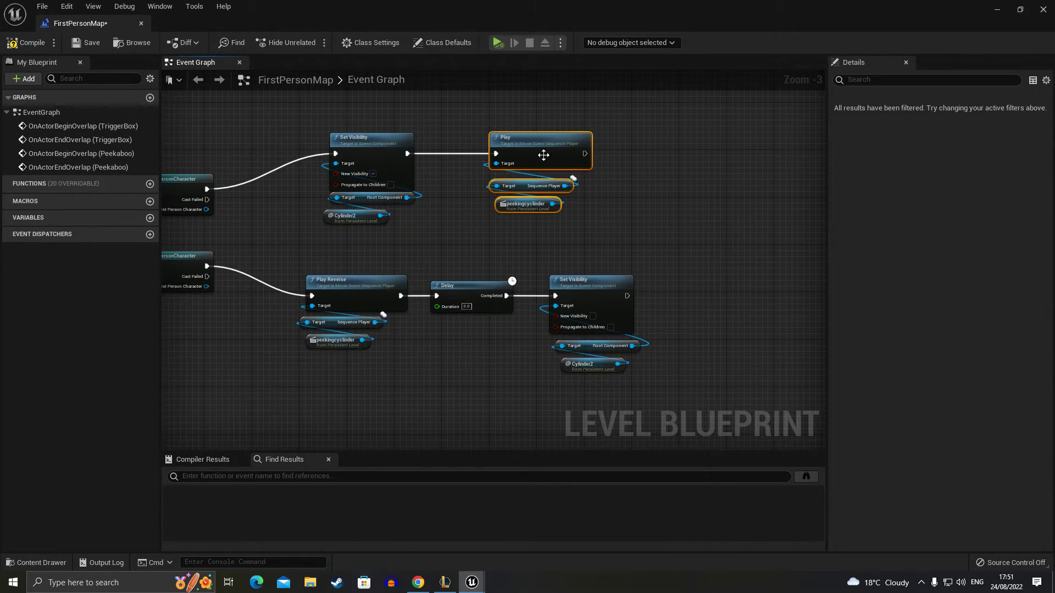
pyautogui.moveTo(544, 155); pyautogui.dragTo(591, 157)
pyautogui.moveTo(316, 228); pyautogui.dragTo(381, 171)
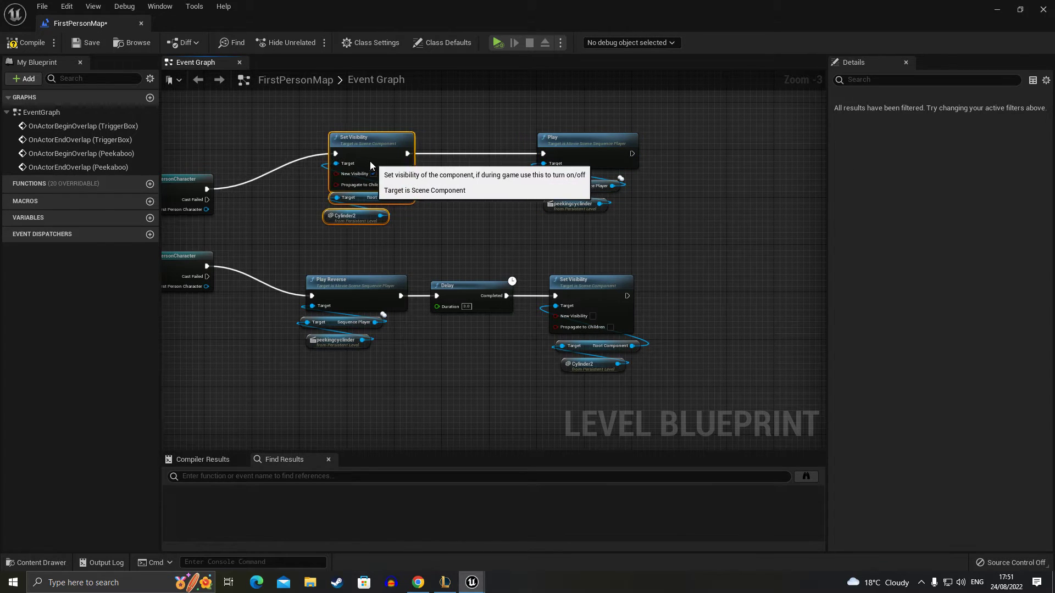
pyautogui.click(461, 266)
pyautogui.scroll(-1, 462, 266)
pyautogui.moveTo(461, 263); pyautogui.dragTo(498, 255, button='right')
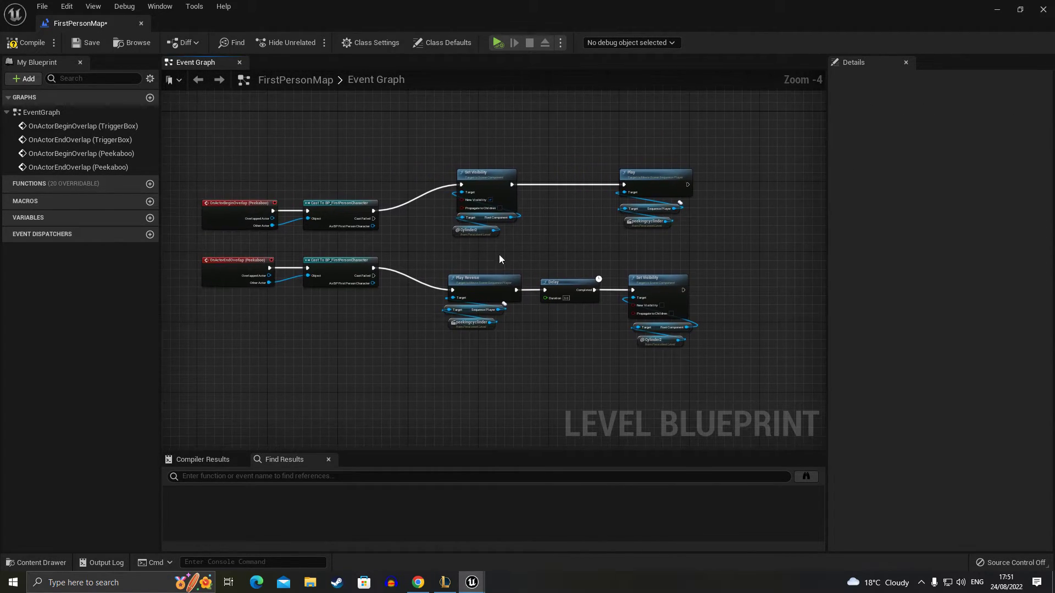
pyautogui.click(41, 45)
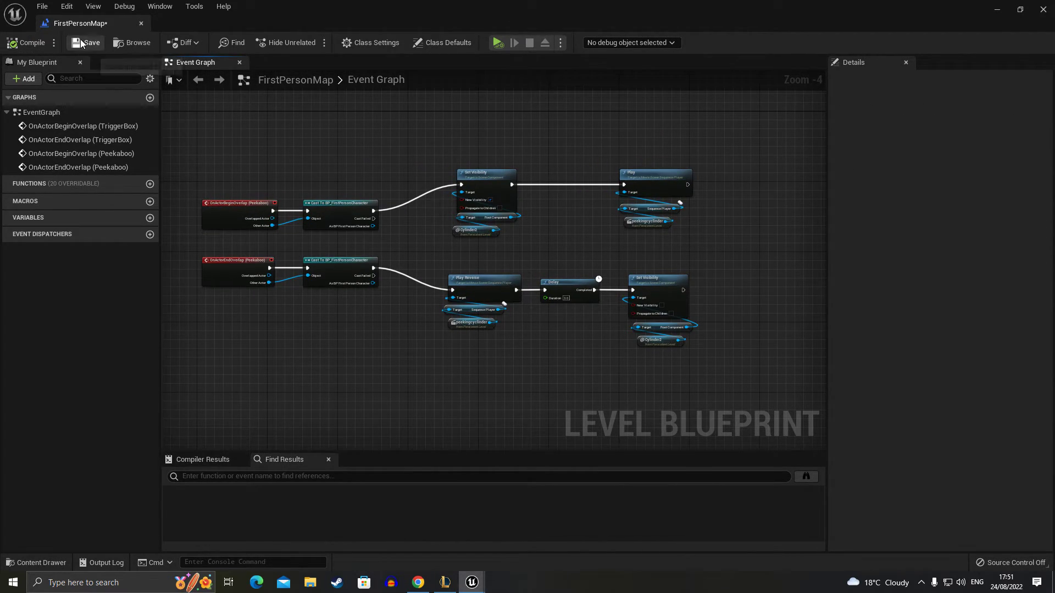
# Step: Tick Pause at End on the peekingcyclinder sequence in Details
pyautogui.click(996, 10)
pyautogui.scroll(2, 442, 337)
pyautogui.scroll(2, 443, 337)
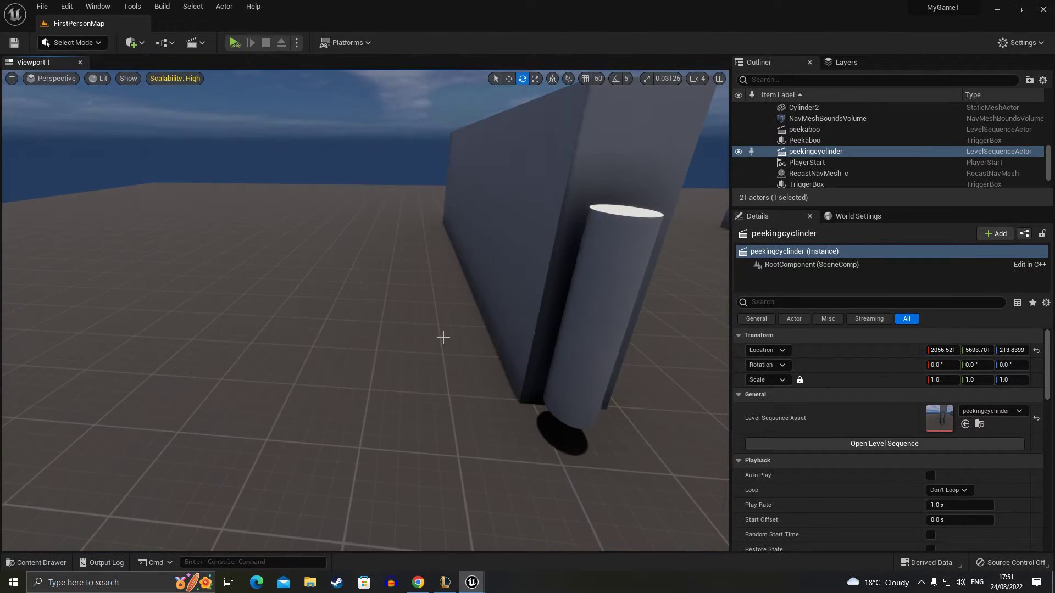
pyautogui.moveTo(430, 336); pyautogui.dragTo(528, 325)
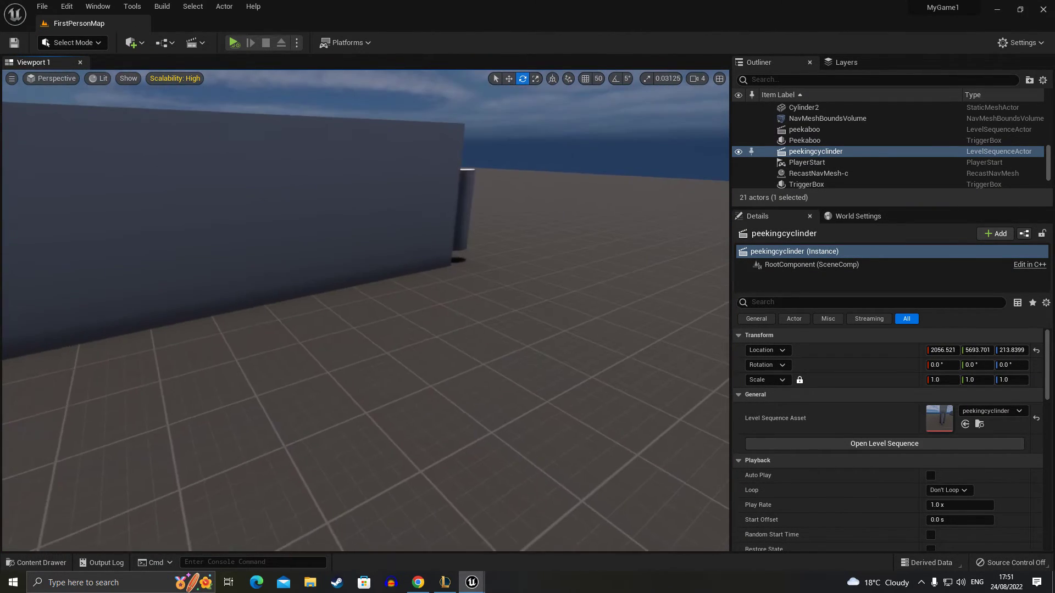
pyautogui.press('p')
pyautogui.scroll(-2, 901, 497)
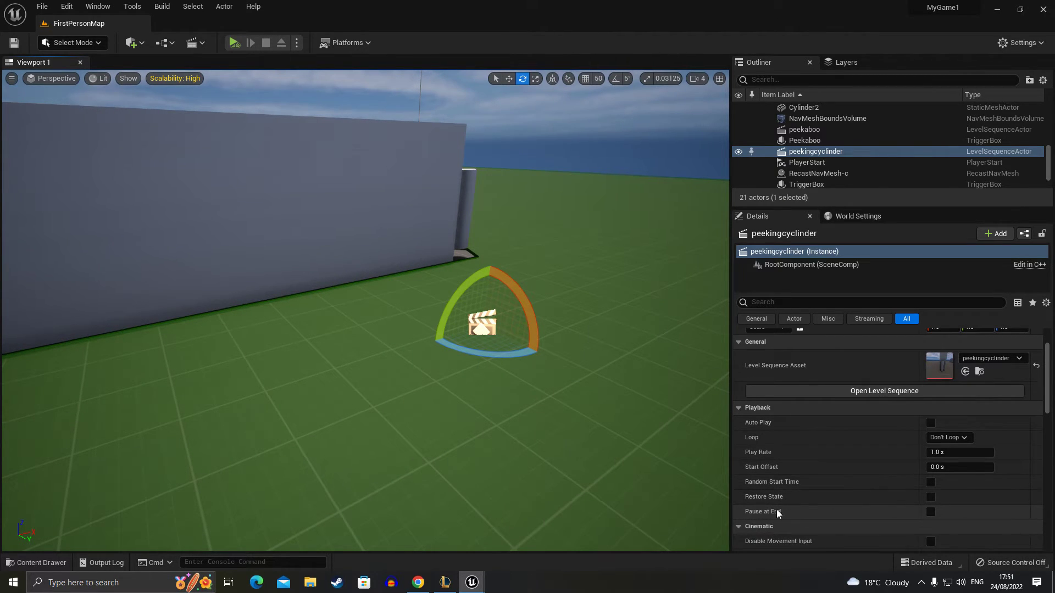
pyautogui.click(930, 512)
pyautogui.moveTo(313, 467); pyautogui.dragTo(258, 418, button='right')
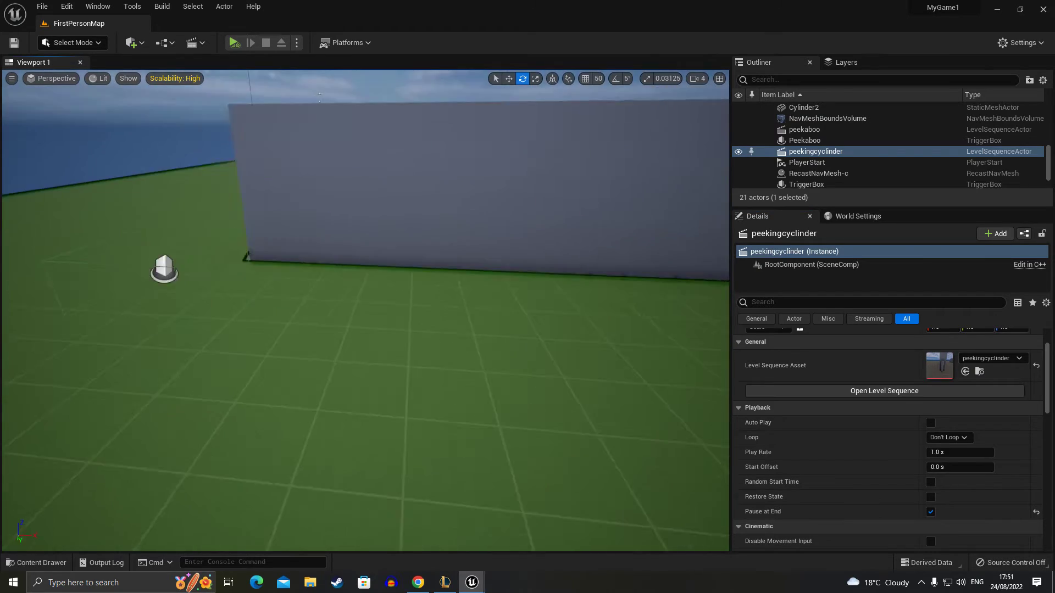
# Step: Playtest the level, walking toward the walls, then stop play
pyautogui.hotkey('alt', 'p')
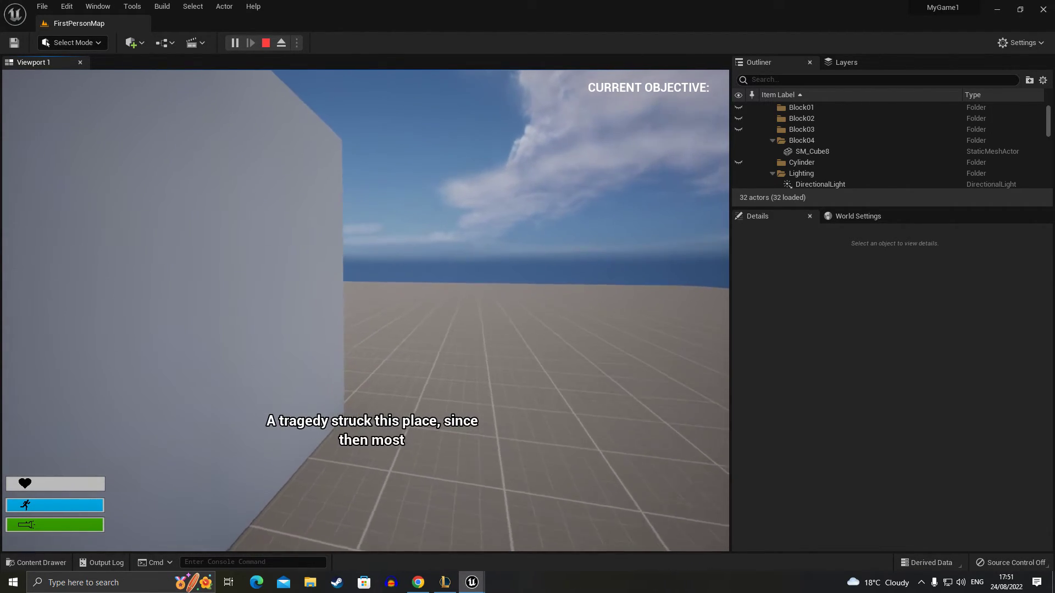
pyautogui.hotkey('shift', 'w')
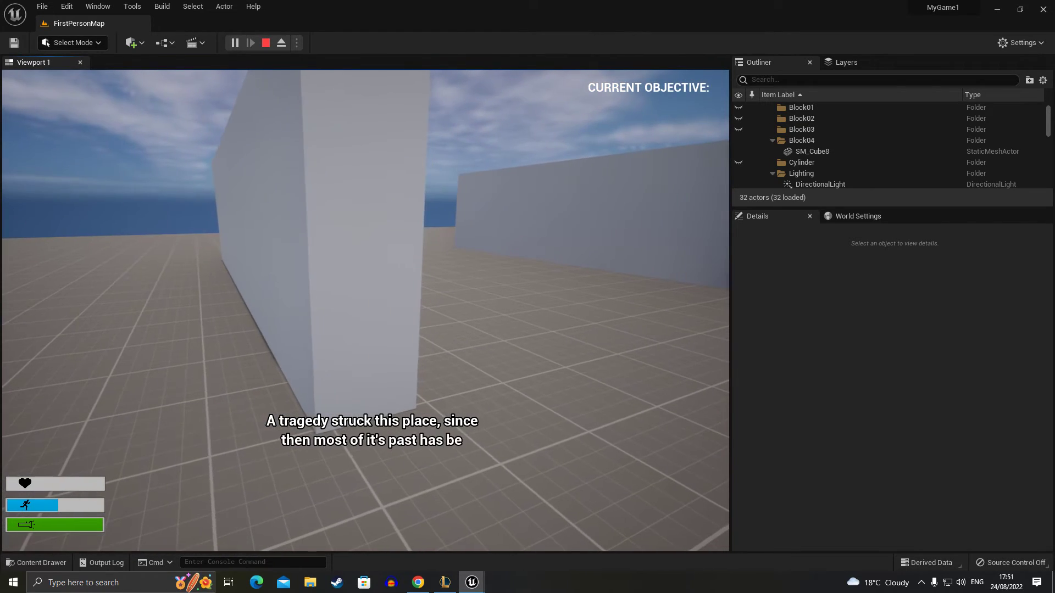
pyautogui.press('Escape')
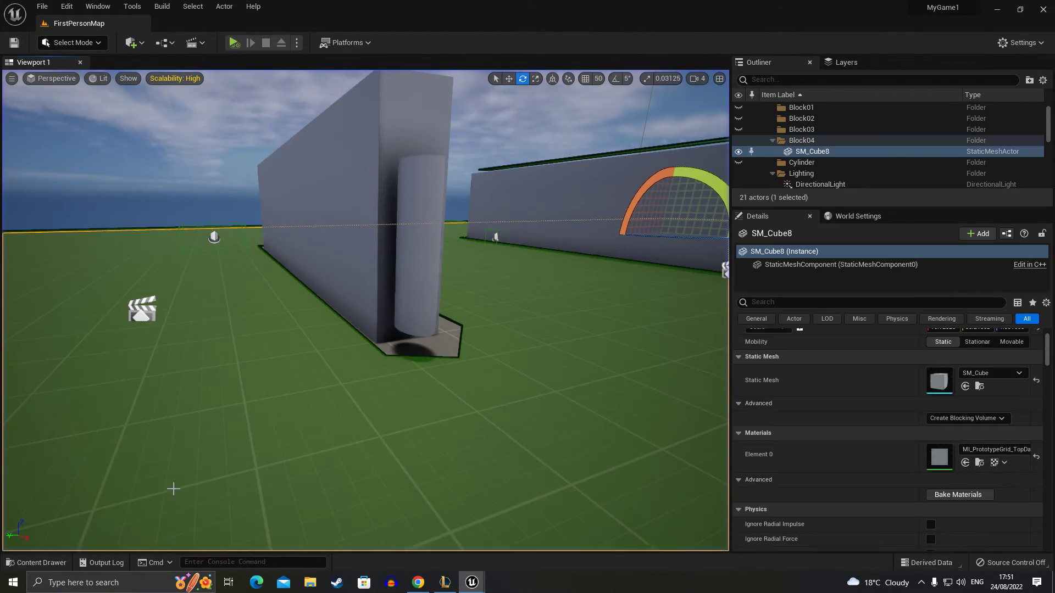
# Step: Shift the Delay and hide nodes right to make room in the end-overlap branch
pyautogui.moveTo(472, 581)
pyautogui.click(513, 548)
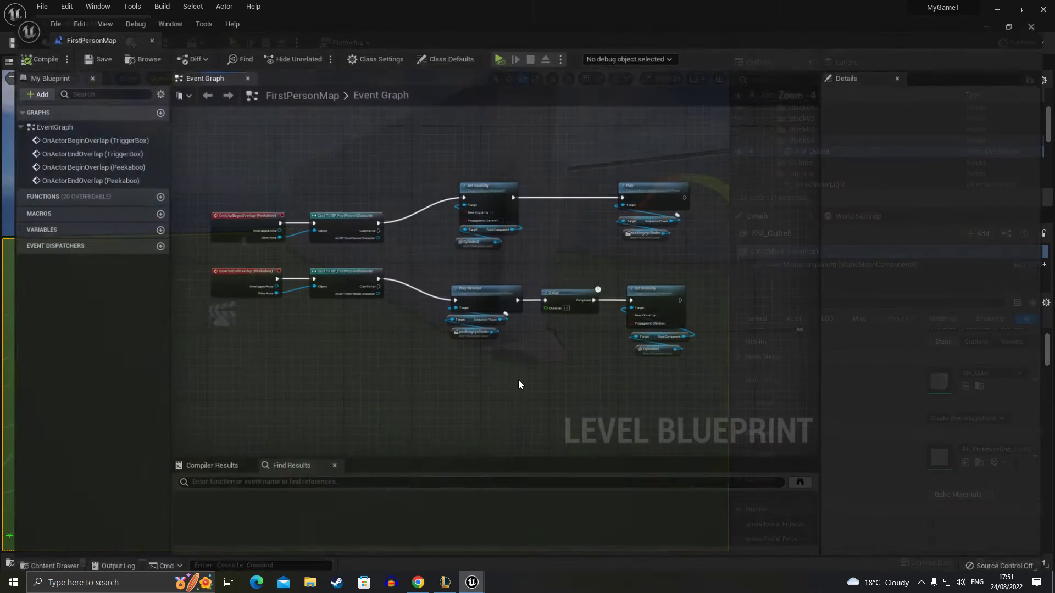
pyautogui.moveTo(593, 332)
pyautogui.mouseDown(button='right')
pyautogui.moveTo(500, 315)
pyautogui.moveTo(403, 354)
pyautogui.moveTo(379, 352)
pyautogui.mouseUp(button='right')
pyautogui.scroll(1, 500, 315)
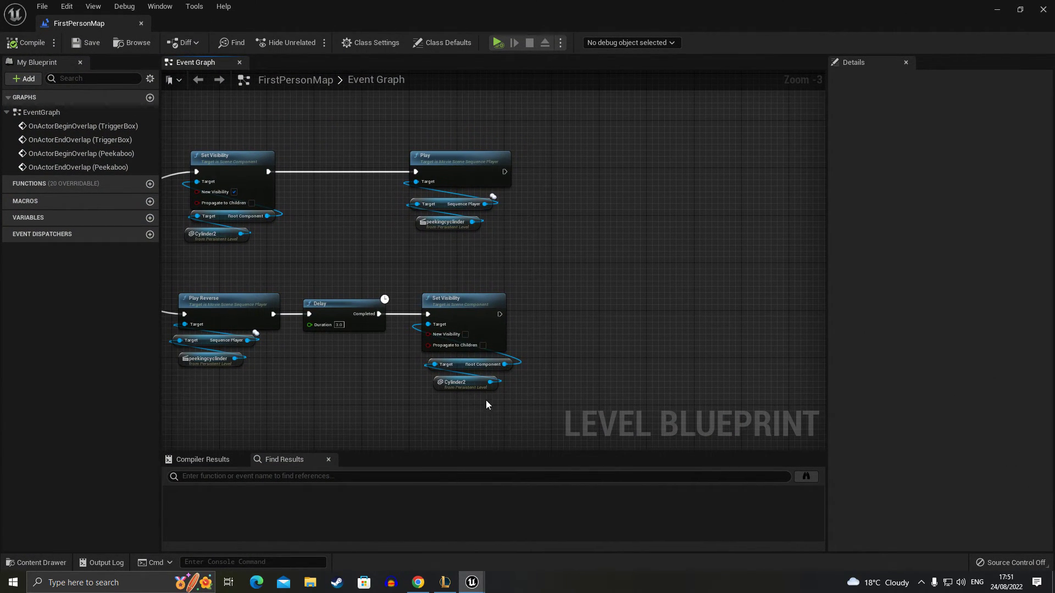
pyautogui.moveTo(311, 285)
pyautogui.mouseDown()
pyautogui.moveTo(463, 334)
pyautogui.moveTo(569, 334)
pyautogui.mouseUp()
pyautogui.moveTo(263, 365); pyautogui.dragTo(350, 354, button='right')
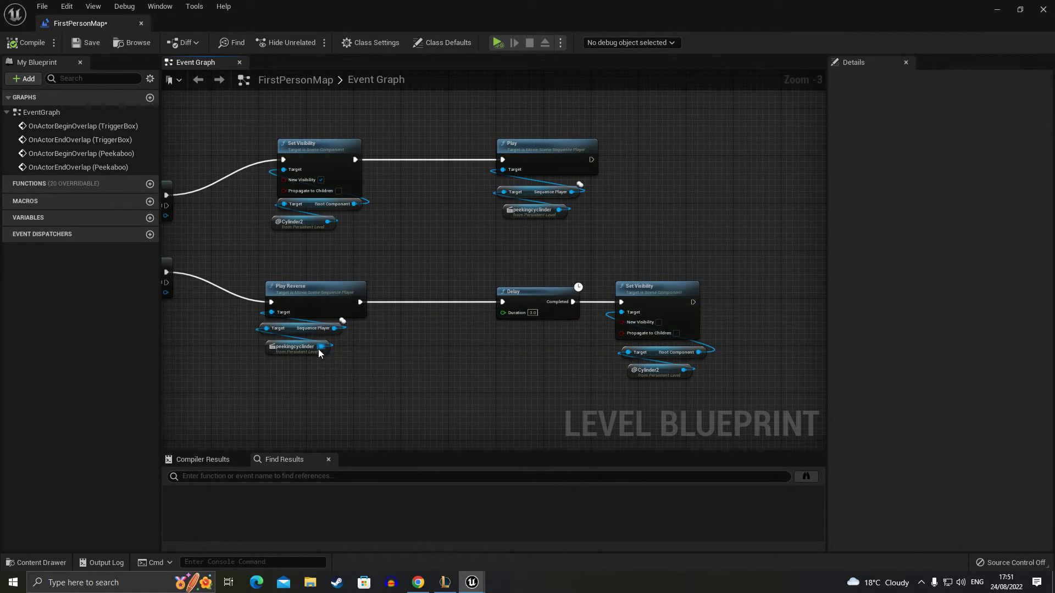
# Step: Add a Set Play Length node from the peekingcyclinder reference
pyautogui.moveTo(321, 346); pyautogui.dragTo(395, 361)
pyautogui.write('set')
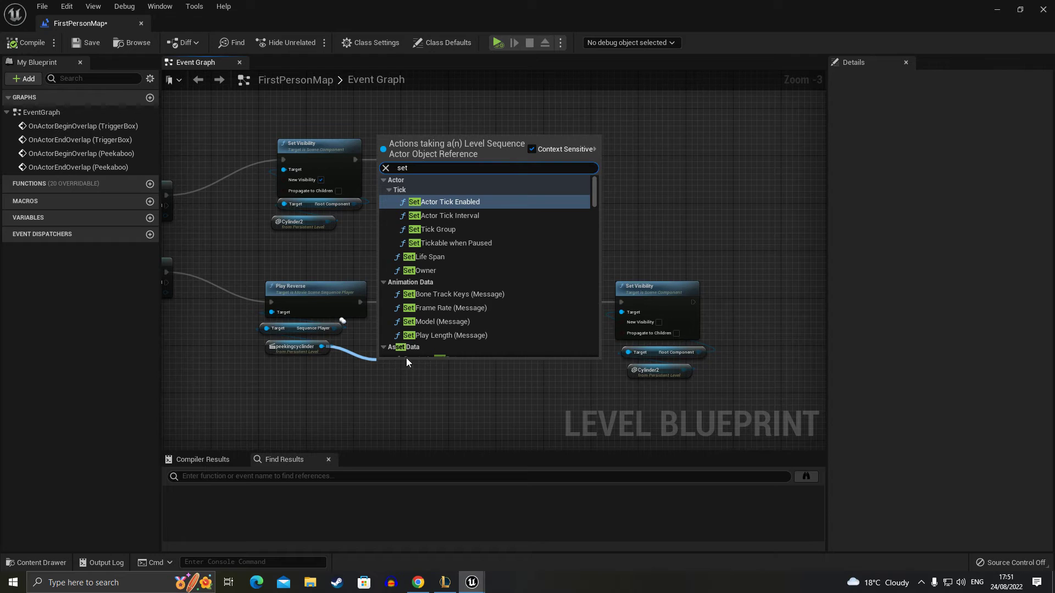
pyautogui.click(434, 337)
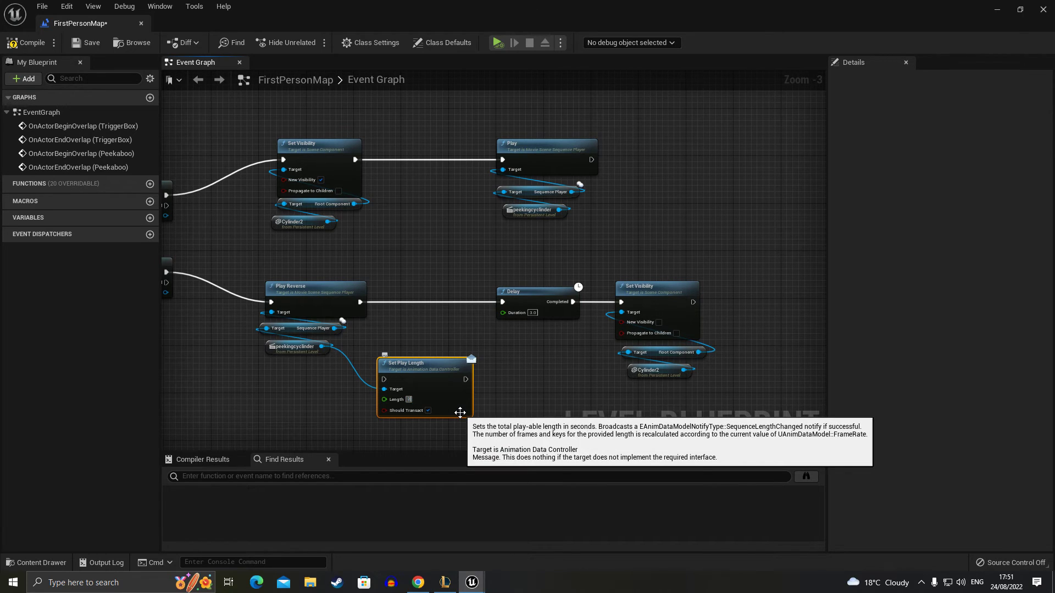
pyautogui.moveTo(417, 363)
pyautogui.mouseDown()
pyautogui.moveTo(416, 322)
pyautogui.moveTo(215, 370)
pyautogui.mouseUp()
pyautogui.moveTo(322, 299); pyautogui.dragTo(416, 299)
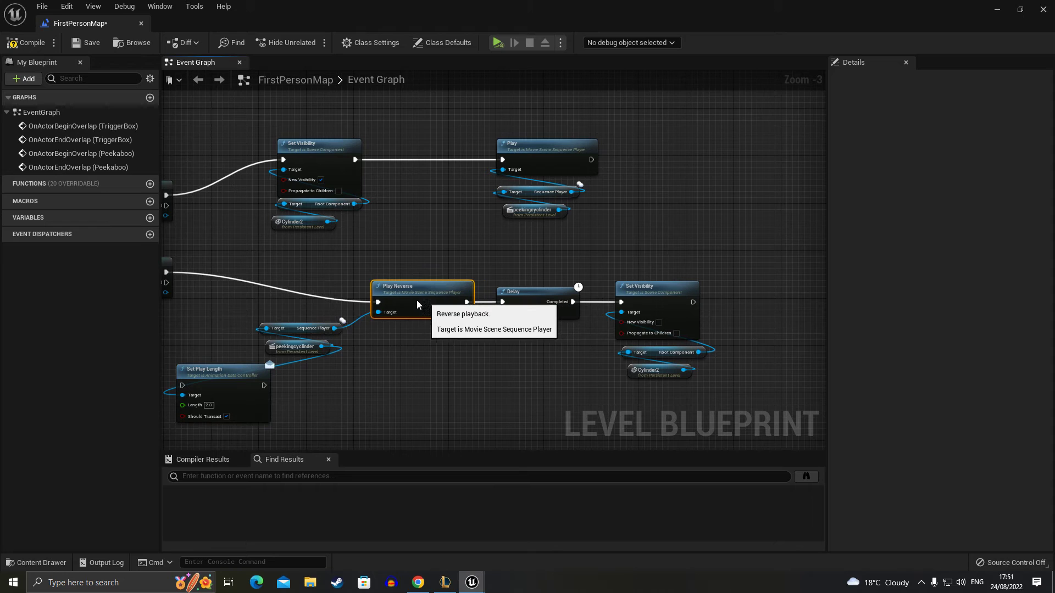
# Step: Wire the end-overlap Cast into Set Play Length, then into Play Reverse
pyautogui.moveTo(255, 319)
pyautogui.mouseDown()
pyautogui.moveTo(318, 359)
pyautogui.moveTo(401, 353)
pyautogui.mouseUp()
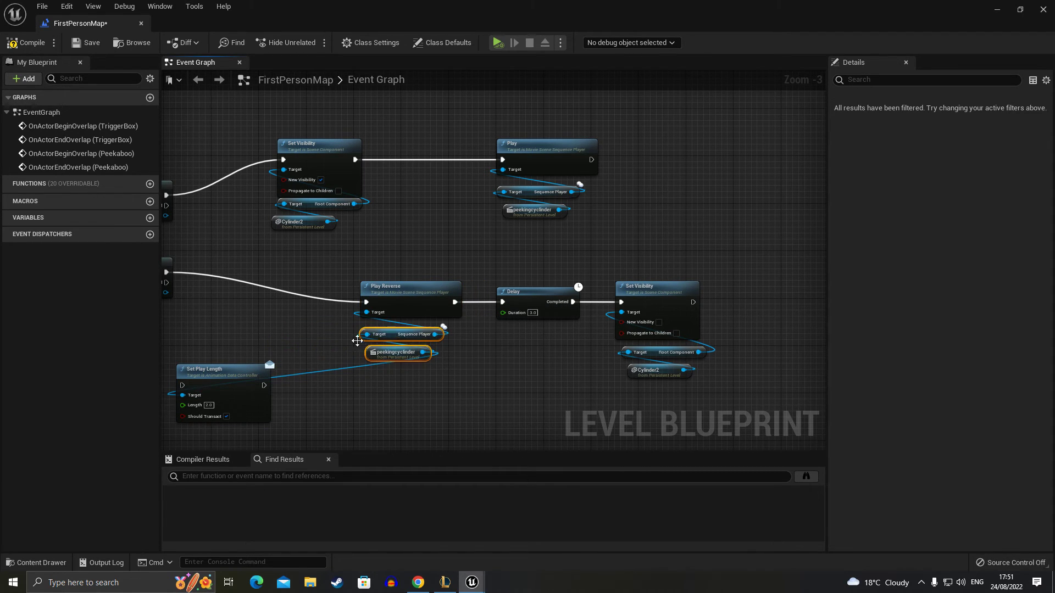
pyautogui.moveTo(235, 365); pyautogui.dragTo(282, 318)
pyautogui.moveTo(282, 318); pyautogui.dragTo(375, 317, button='right')
pyautogui.moveTo(259, 270)
pyautogui.mouseDown()
pyautogui.moveTo(331, 340)
pyautogui.moveTo(337, 309)
pyautogui.mouseUp()
pyautogui.moveTo(409, 306); pyautogui.dragTo(461, 304)
pyautogui.moveTo(353, 294); pyautogui.dragTo(365, 289)
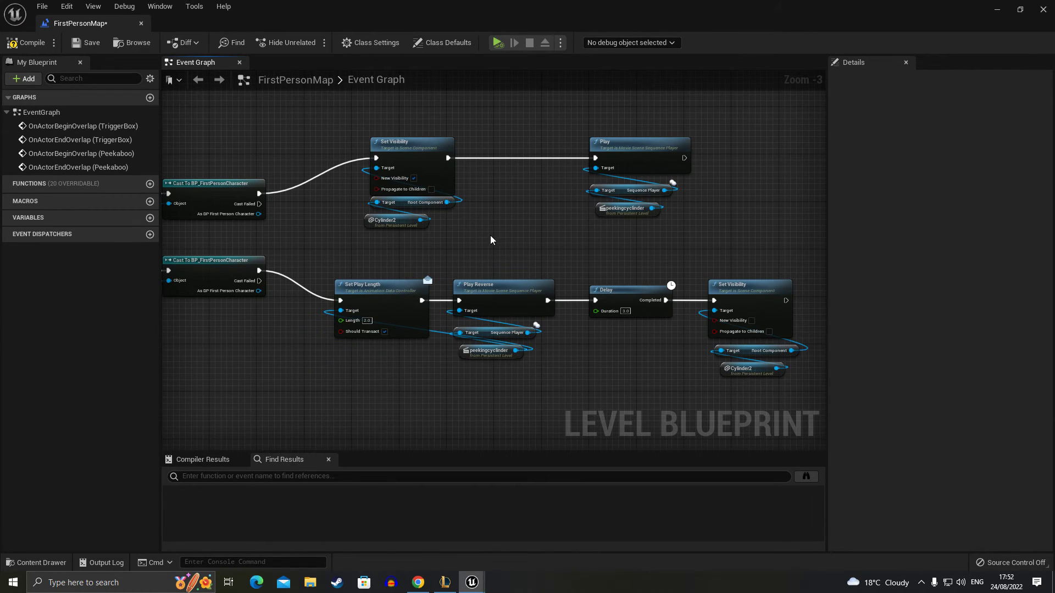
pyautogui.moveTo(474, 254); pyautogui.dragTo(399, 303, button='right')
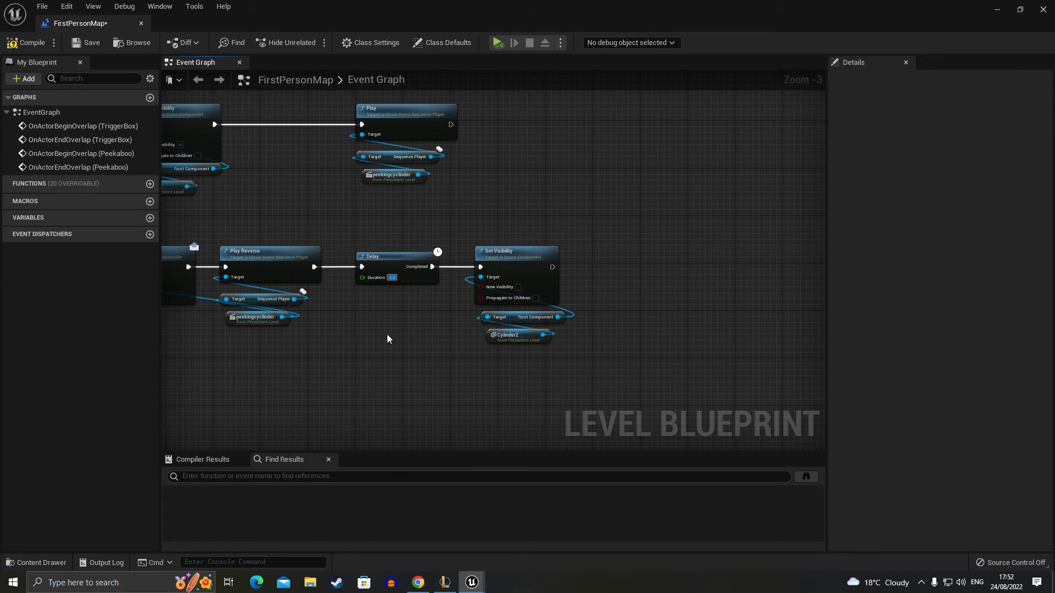
# Step: Compile the blueprint, then playtest using Play From Here at a viewport spot
pyautogui.click(28, 43)
pyautogui.click(998, 10)
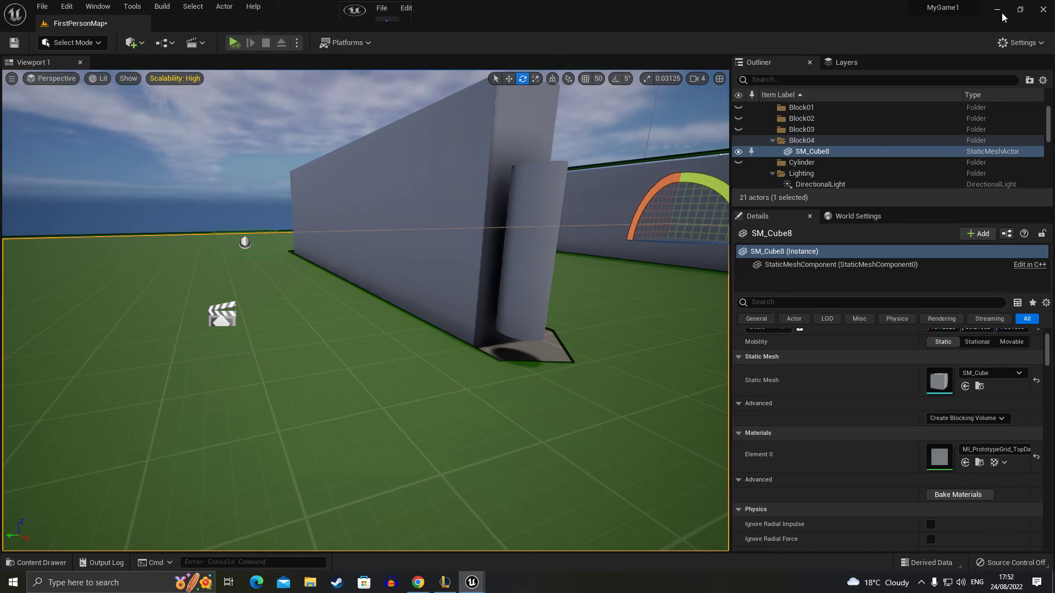
pyautogui.moveTo(396, 370); pyautogui.dragTo(395, 418)
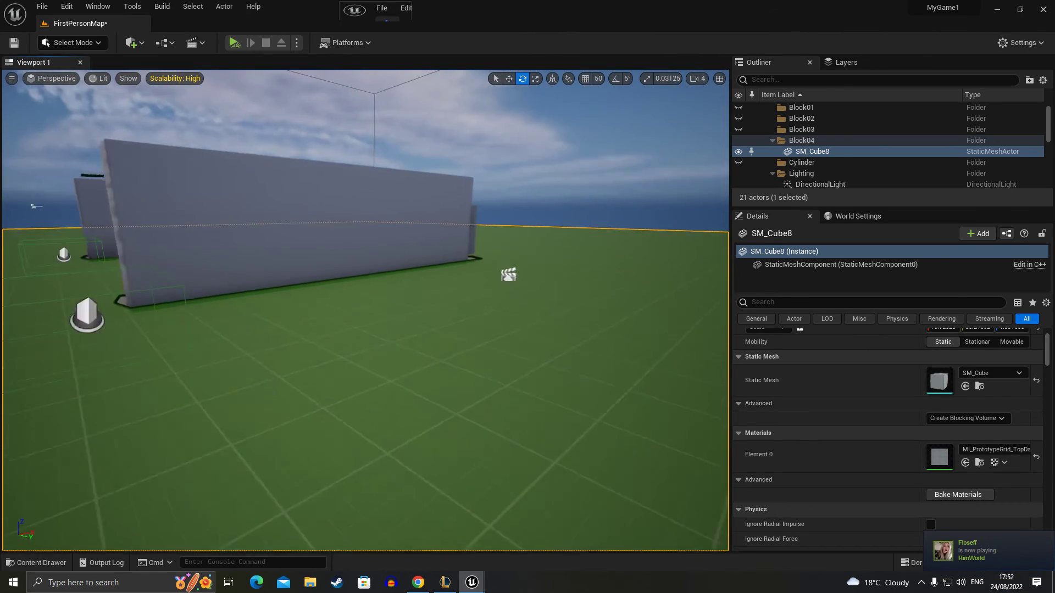
pyautogui.rightClick(353, 403)
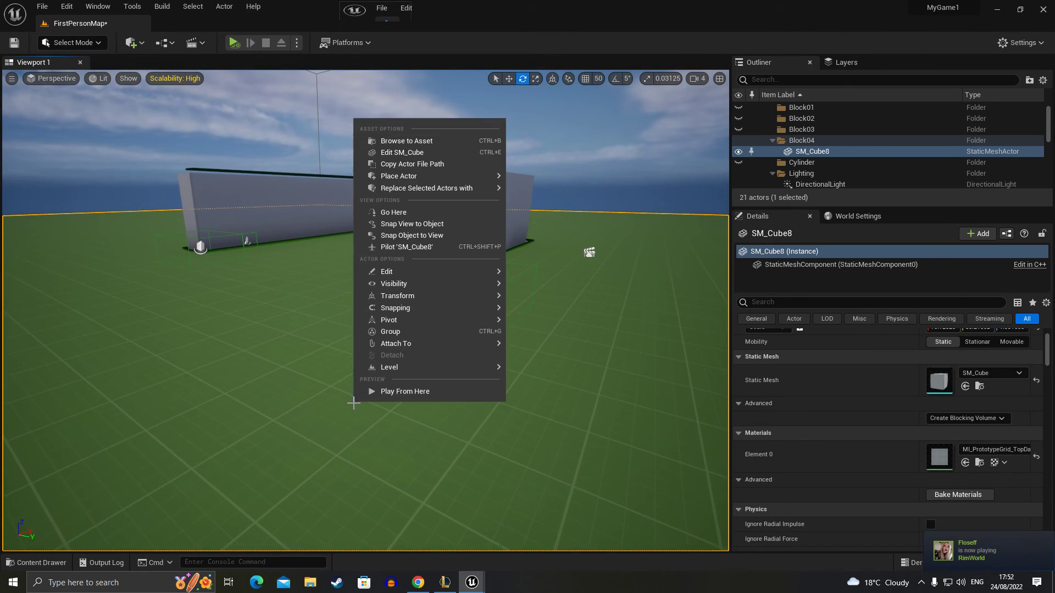
pyautogui.click(417, 395)
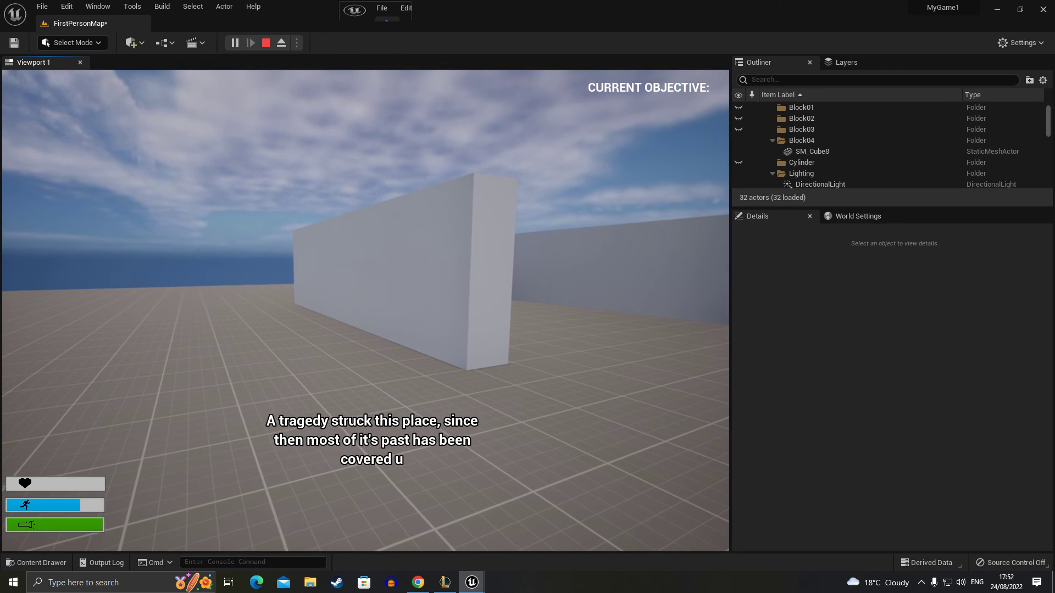
pyautogui.press('Escape')
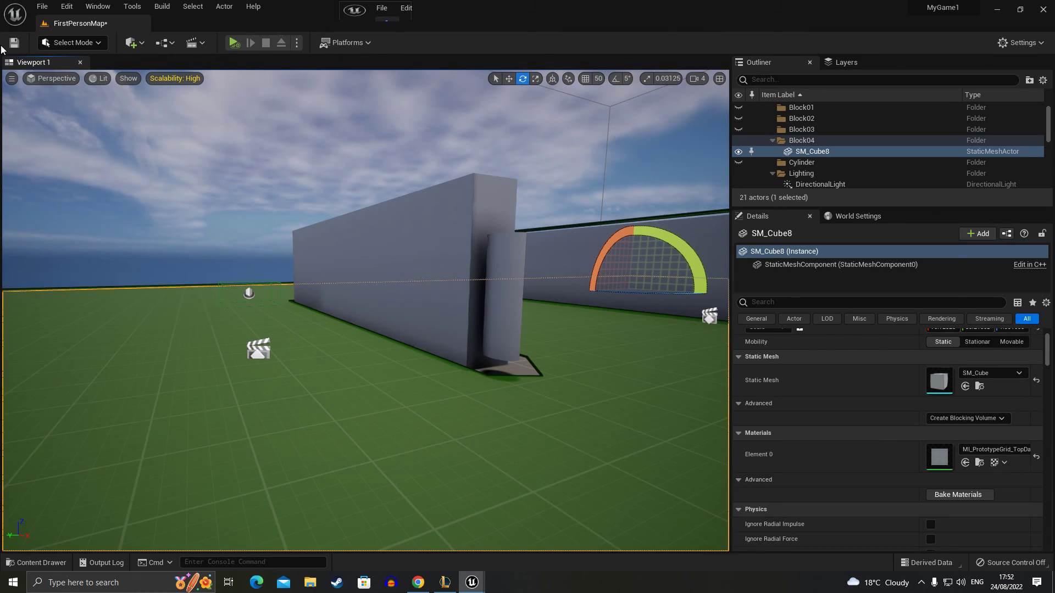